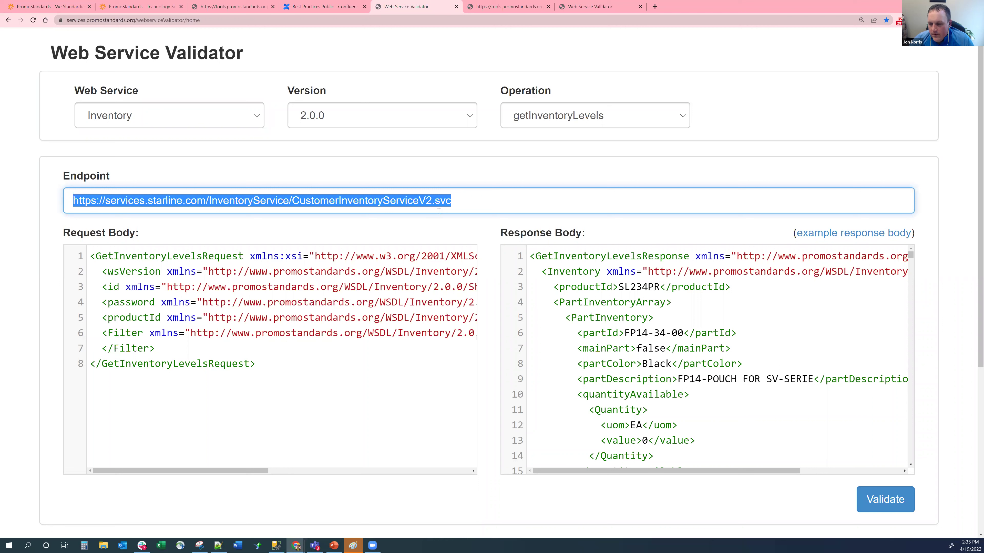
Review the endpoint URL and the request body's wsVersion, id, password and productId values
click(475, 202)
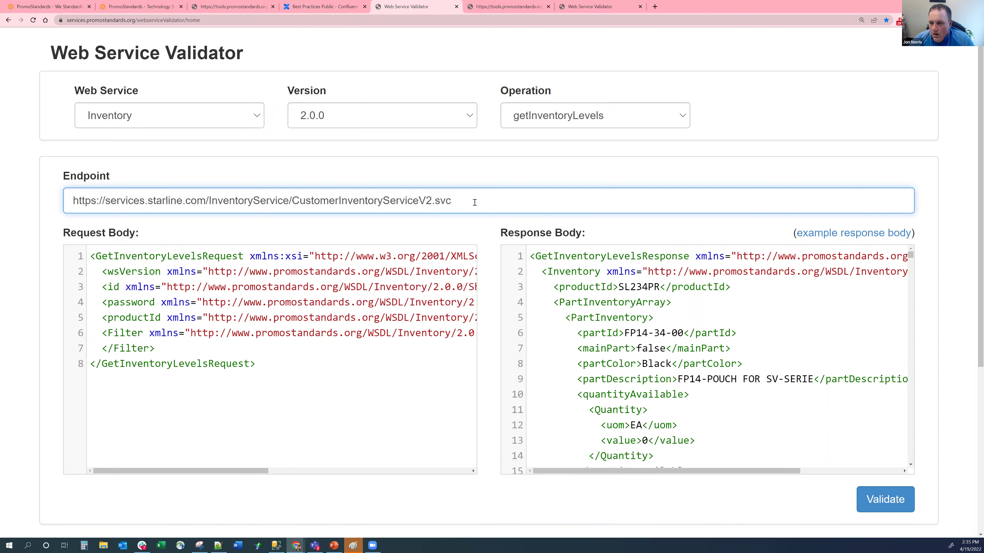
drag(475, 202, 65, 216)
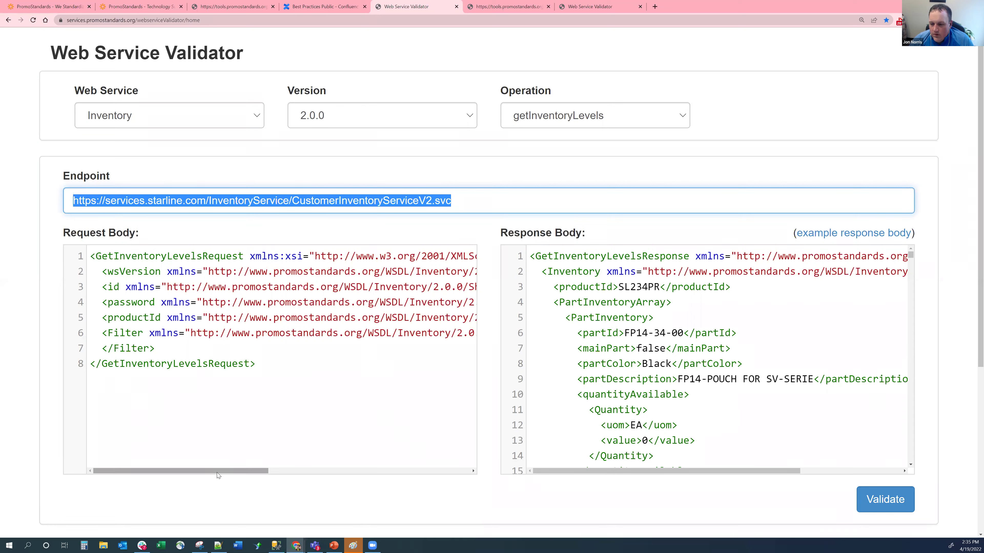
drag(221, 470, 383, 482)
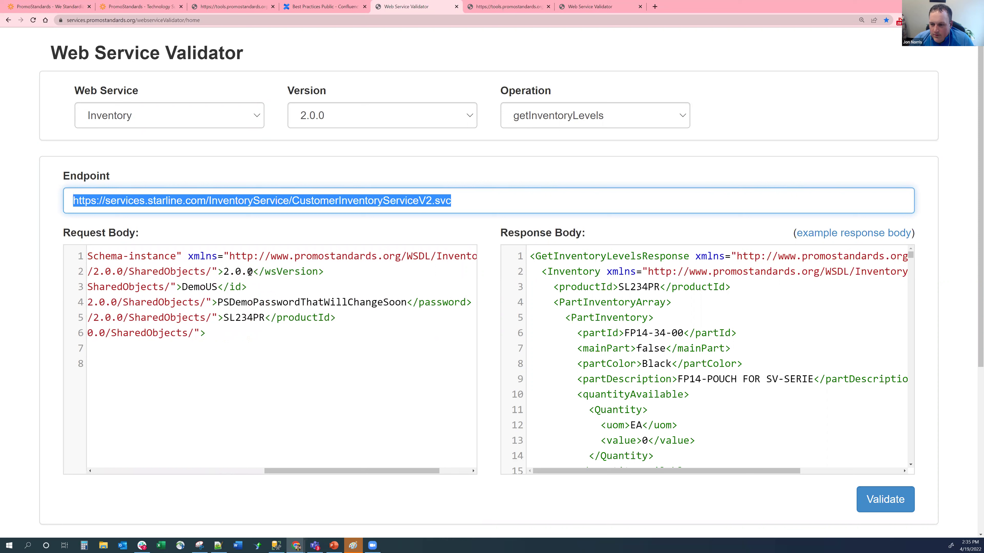
drag(253, 270, 225, 272)
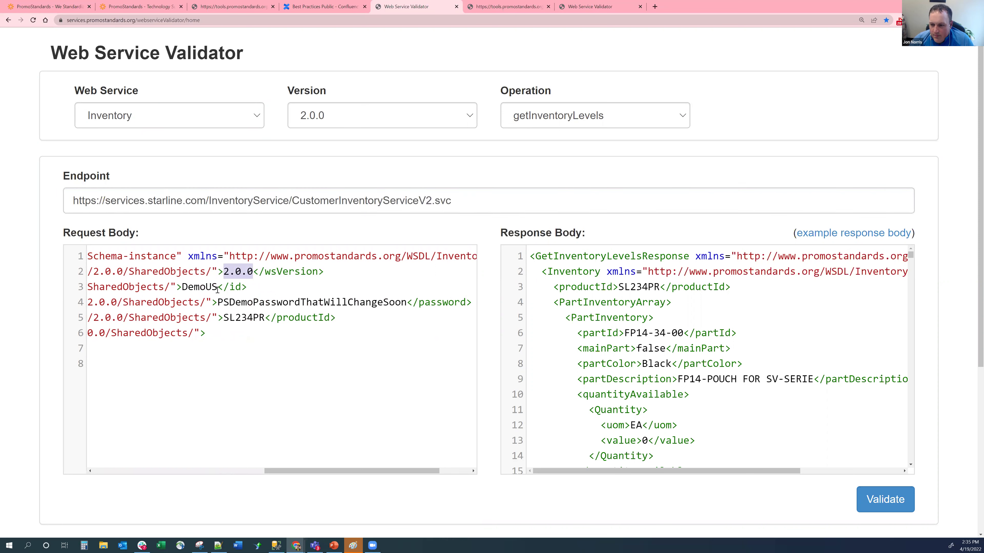
drag(217, 287, 183, 285)
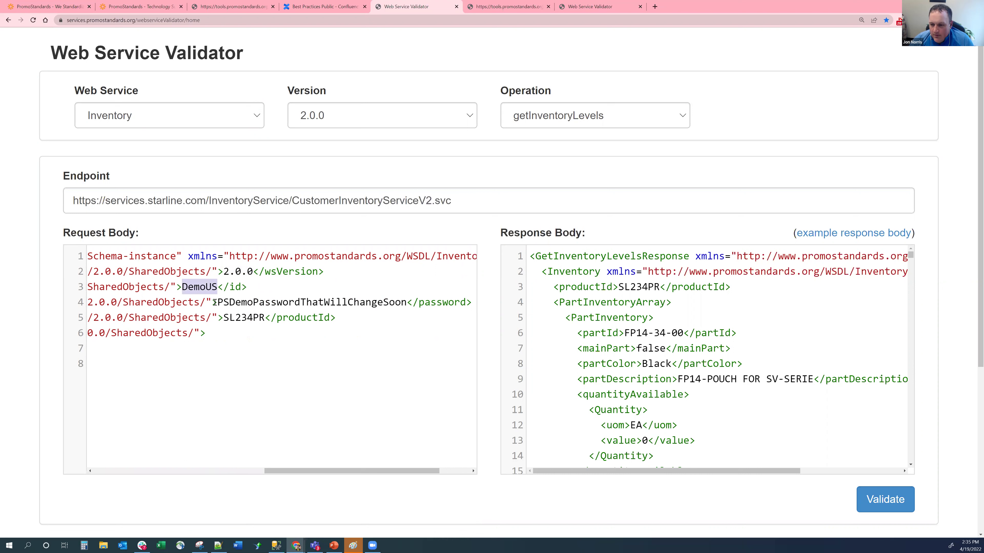
click(236, 273)
double_click(216, 287)
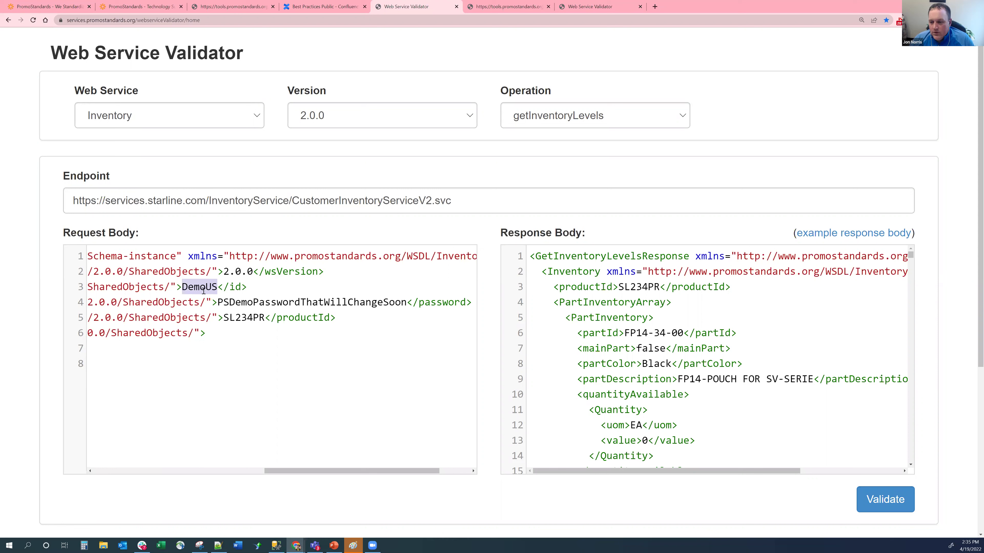
double_click(244, 301)
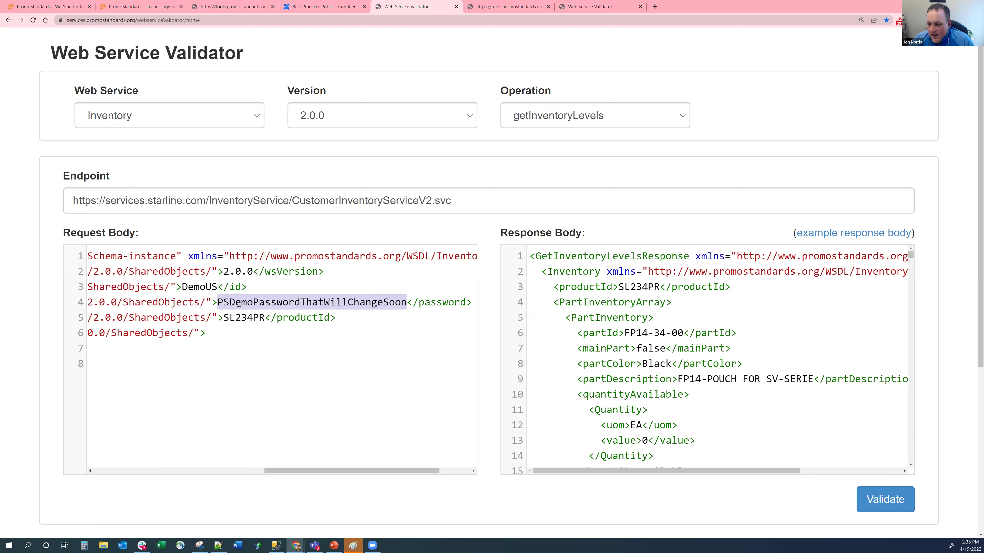
click(240, 471)
drag(240, 471, 329, 481)
drag(397, 491, 363, 437)
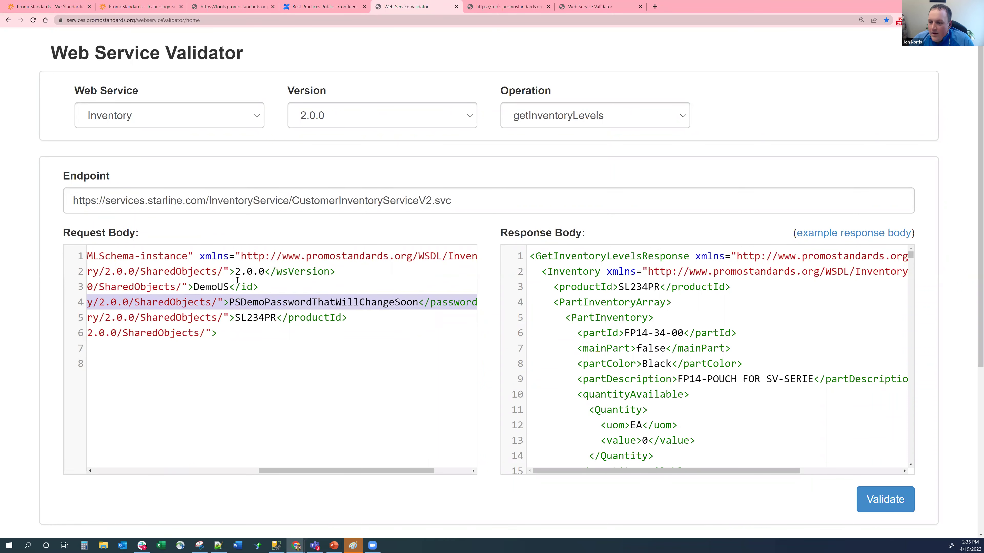
double_click(253, 317)
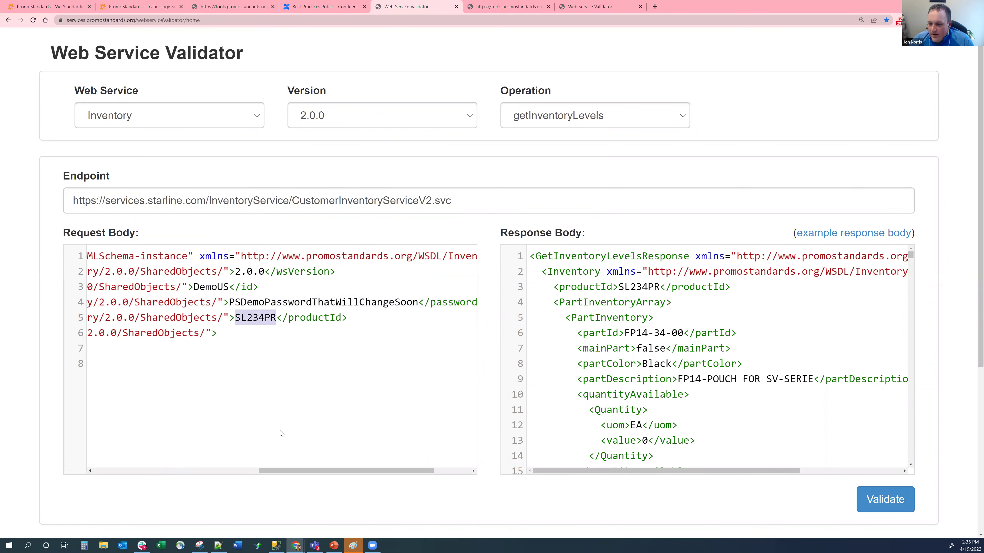
Validate the Inventory 2.0.0 getInventoryLevels request and look through the response body
click(882, 499)
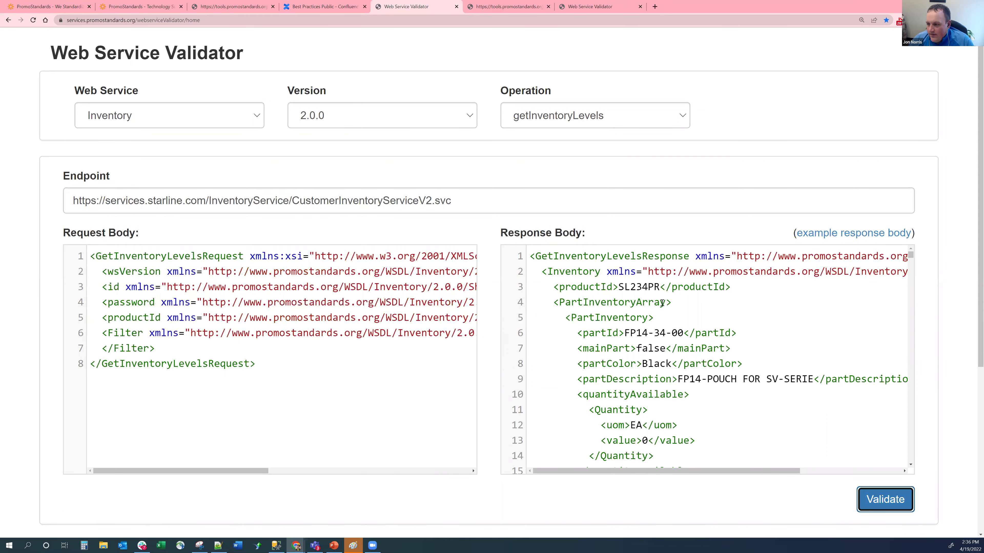
scroll(663, 304, down, 10)
scroll(664, 306, down, 2)
scroll(663, 310, up, 13)
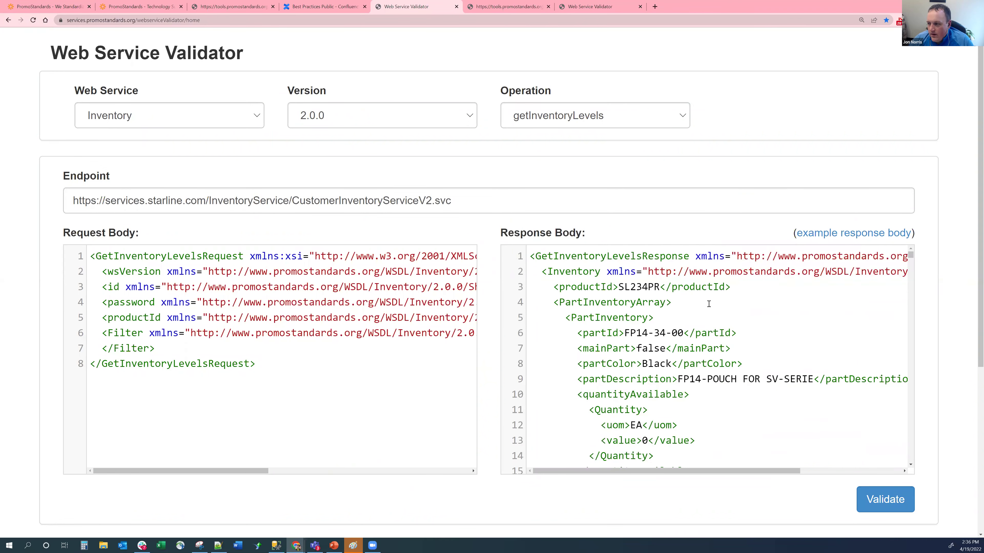
scroll(708, 306, down, 13)
scroll(708, 310, up, 10)
Copy the entire response body into a new Notepad++ document
key(ctrl+a)
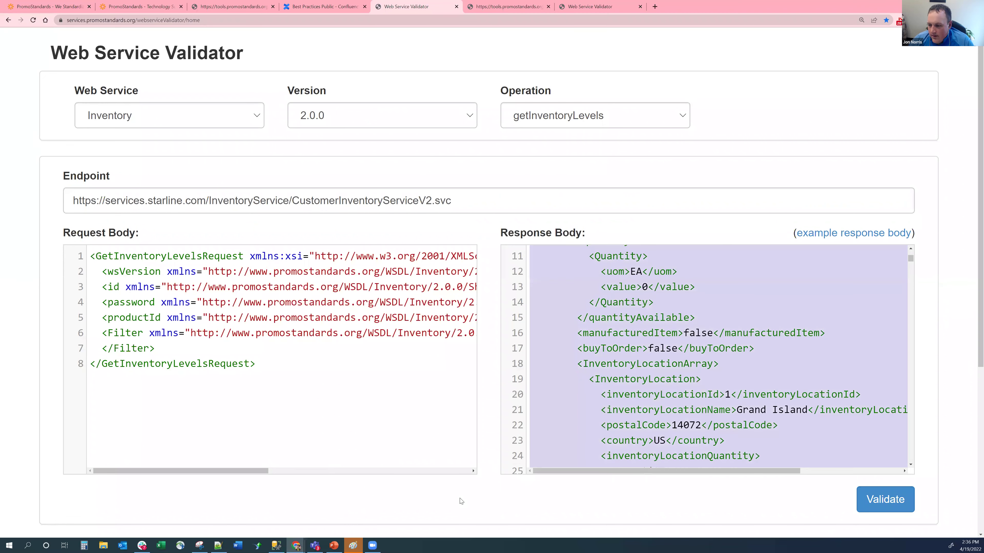
click(218, 546)
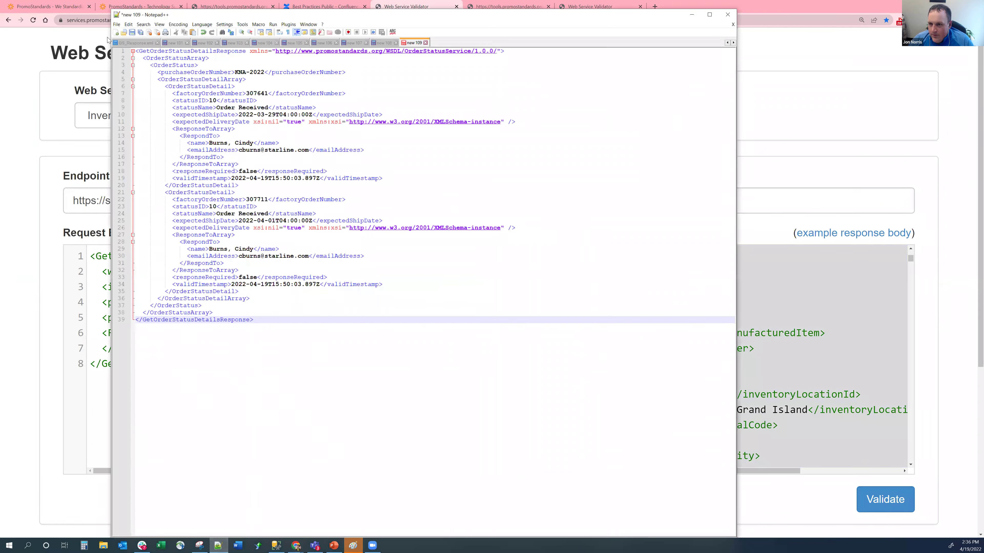
click(116, 32)
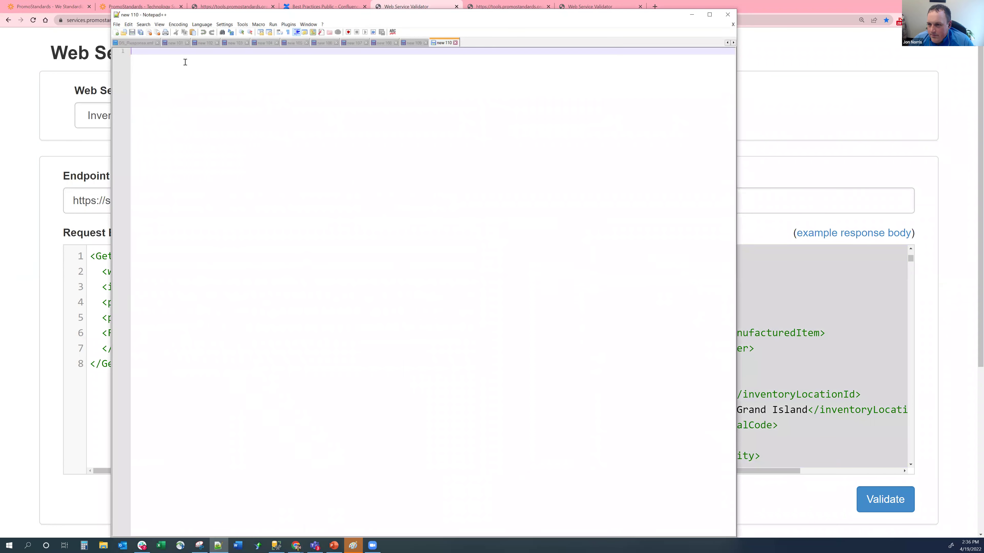
key(ctrl+v)
Set the new document's syntax language to XML and return to its beginning
click(198, 24)
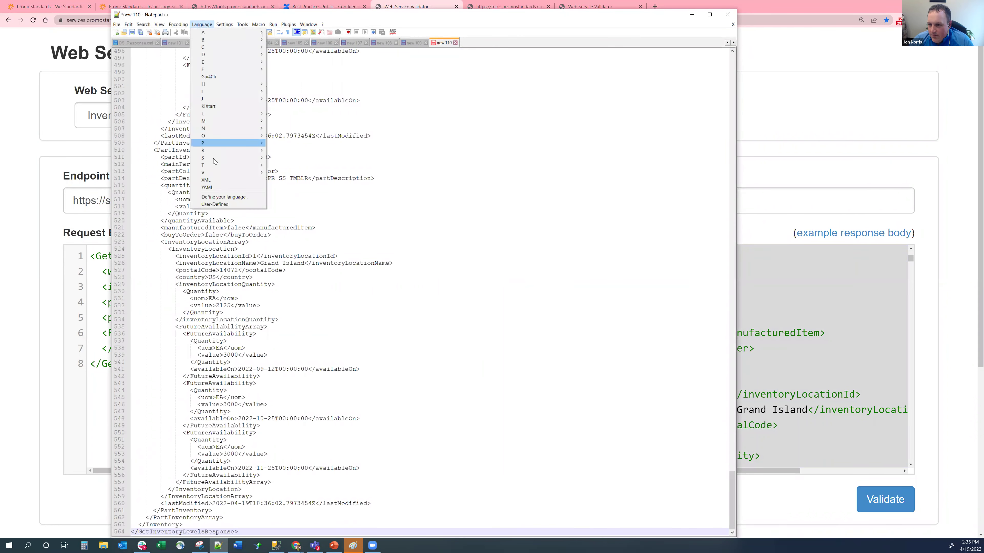
click(217, 180)
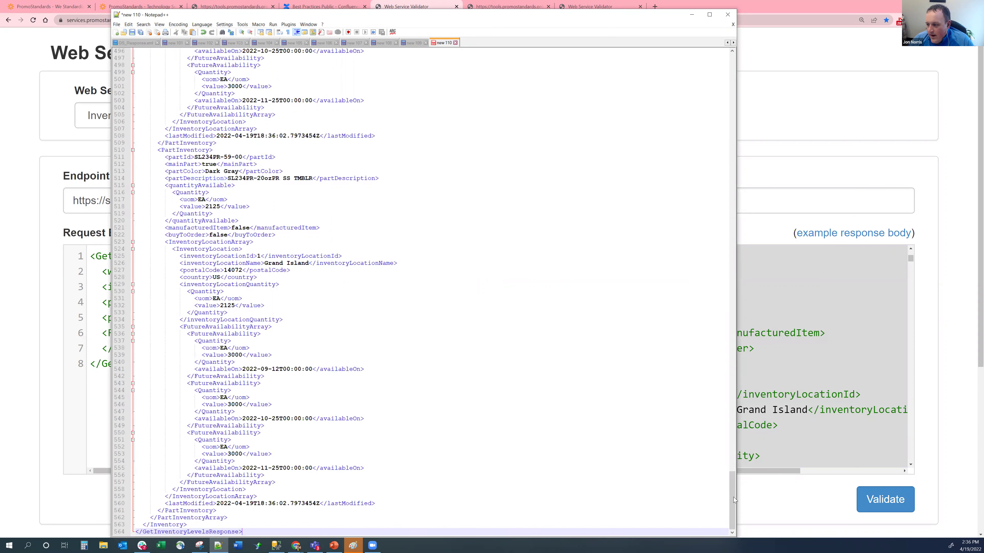
key(ctrl+Home)
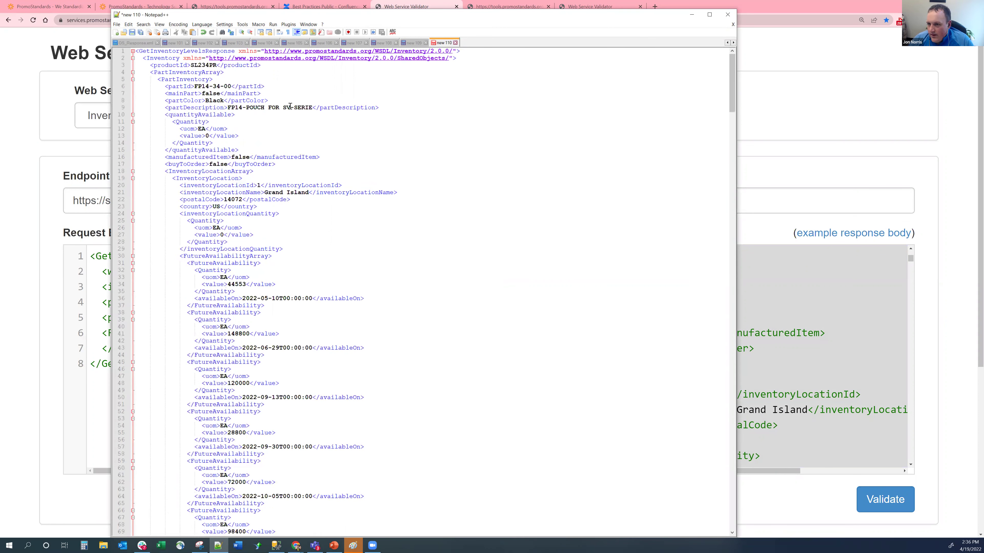
Collapse every PartInventory element inside the PartInventoryArray
click(132, 79)
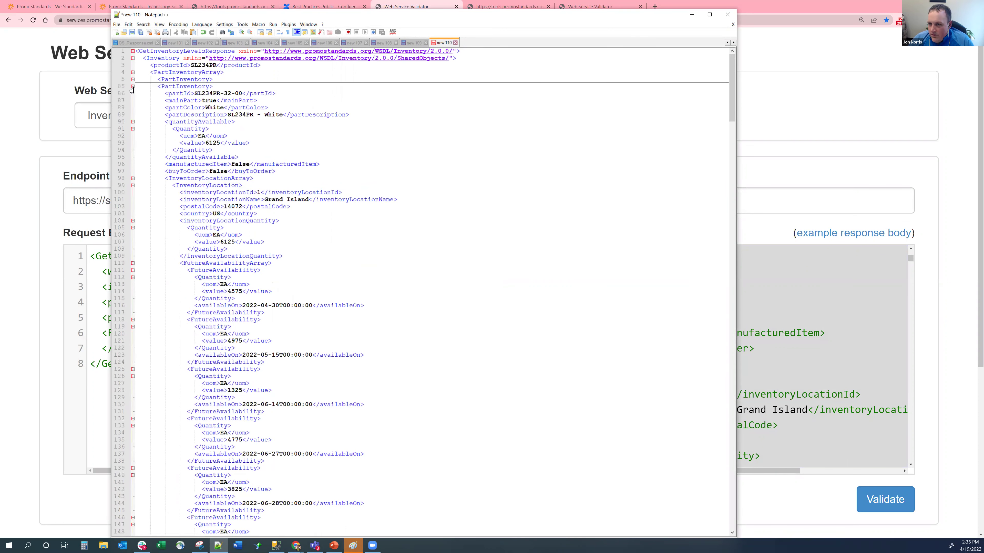
click(132, 87)
click(132, 94)
click(133, 101)
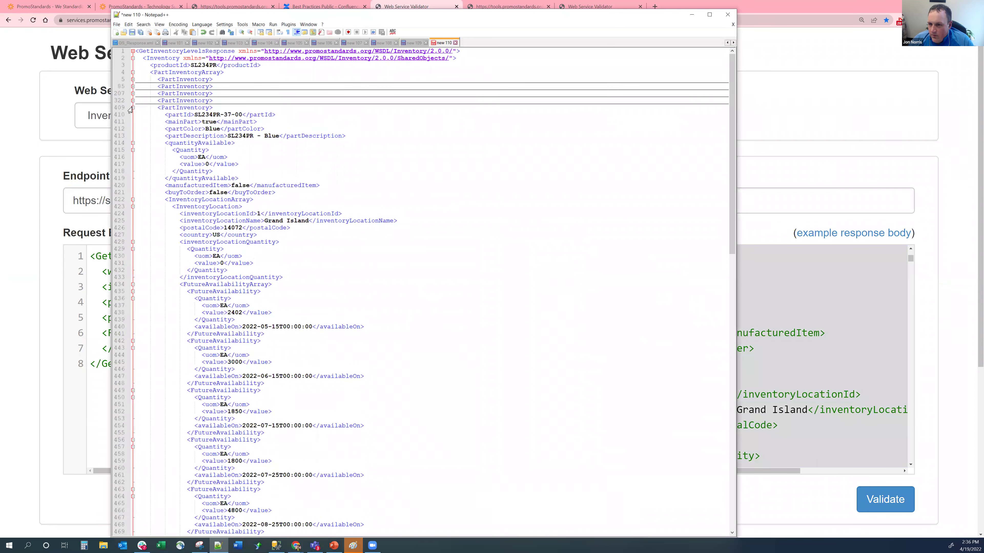
click(133, 107)
click(133, 114)
click(321, 135)
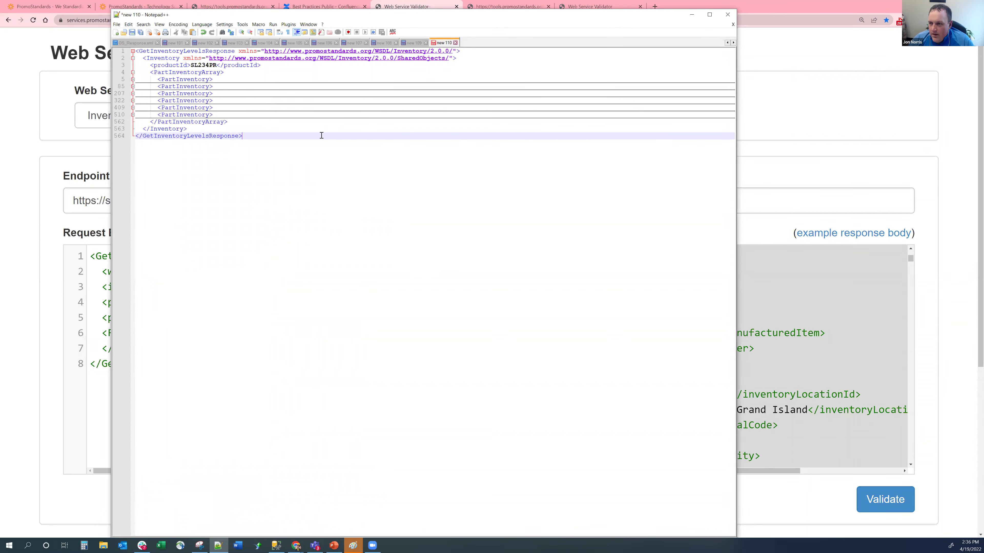
Expand the second PartInventory element, for the White part, and collapse the InventoryLocationArray inside it
click(132, 86)
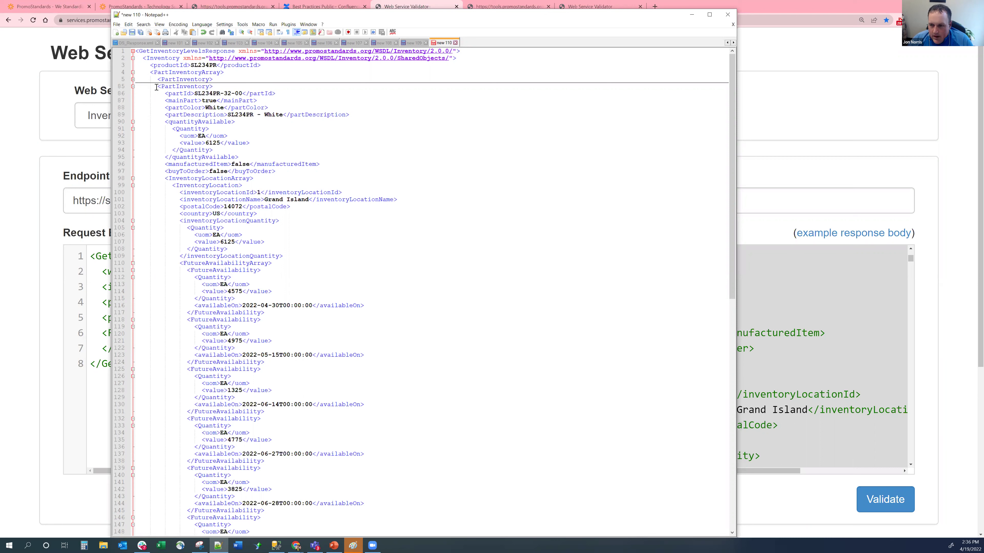
double_click(209, 65)
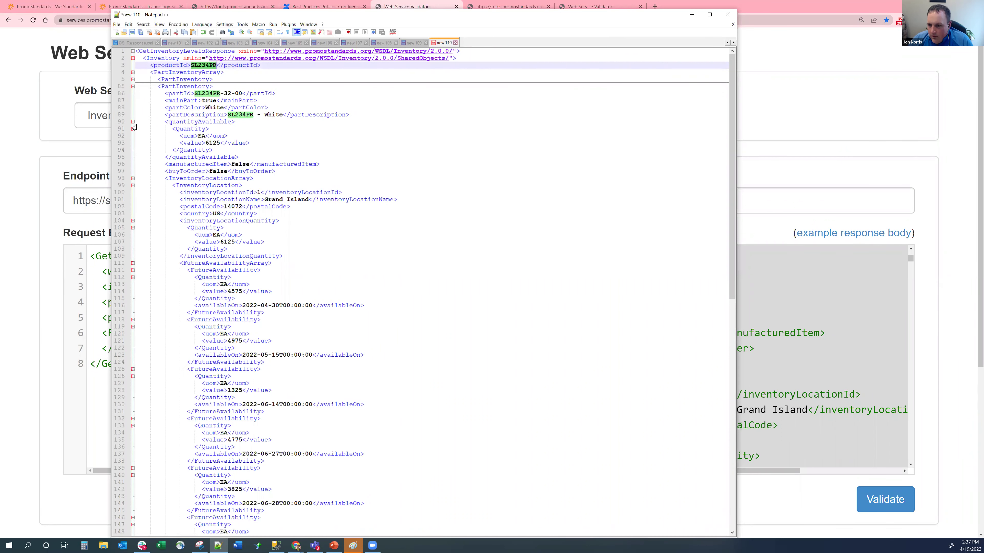
click(133, 179)
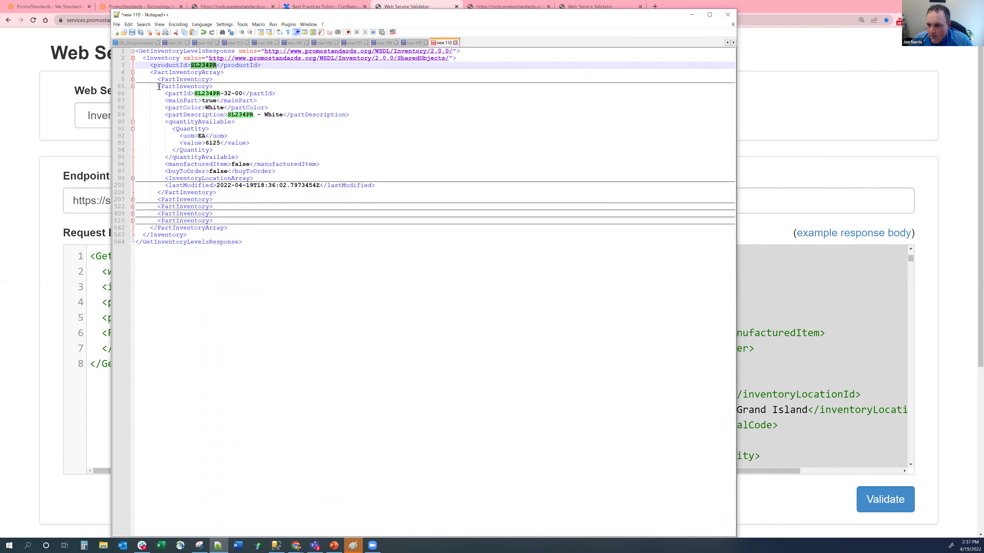
Examine the White part's partId, available quantity value and buyToOrder setting
click(204, 110)
double_click(208, 94)
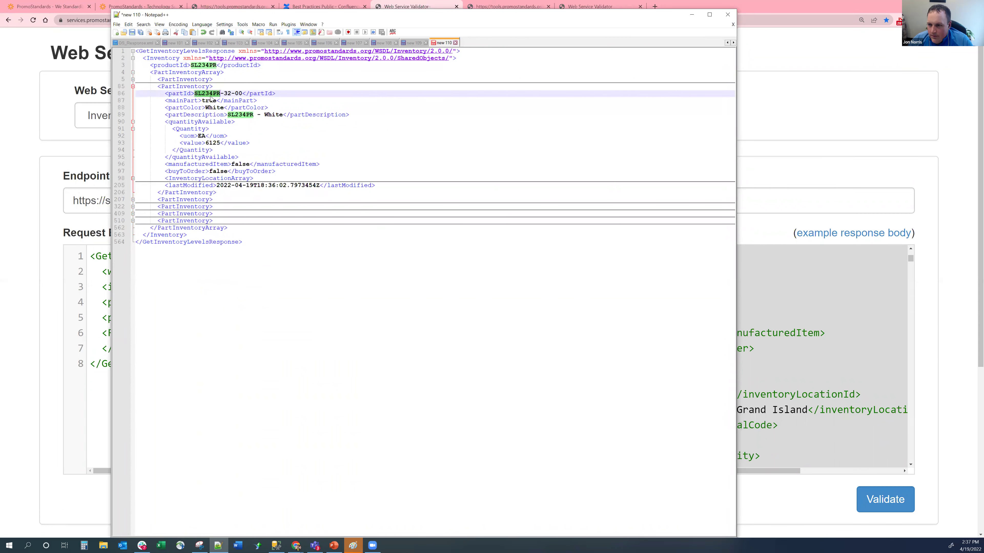
double_click(211, 143)
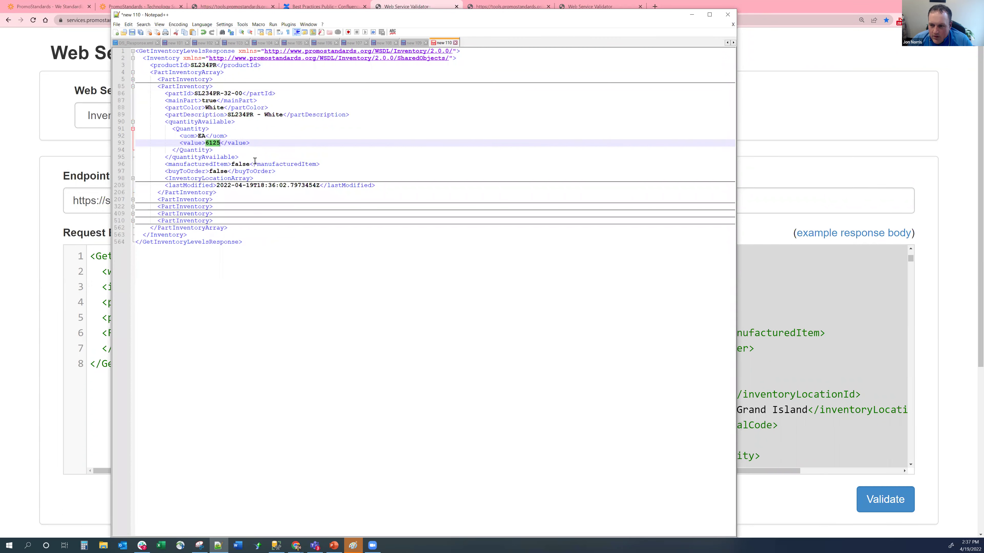
click(246, 171)
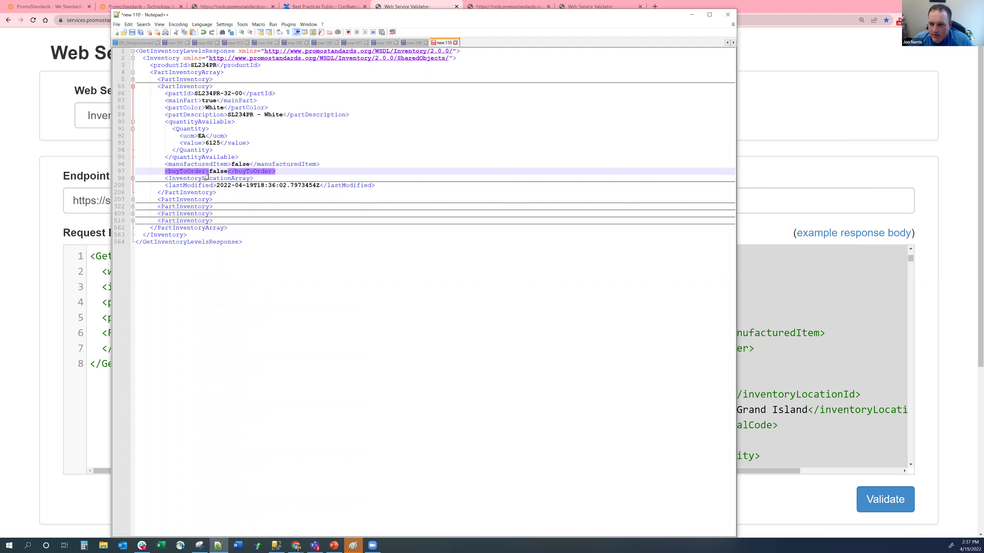
Expand the White part's InventoryLocationArray and examine the inventory location's name, postal code and quantity
click(132, 179)
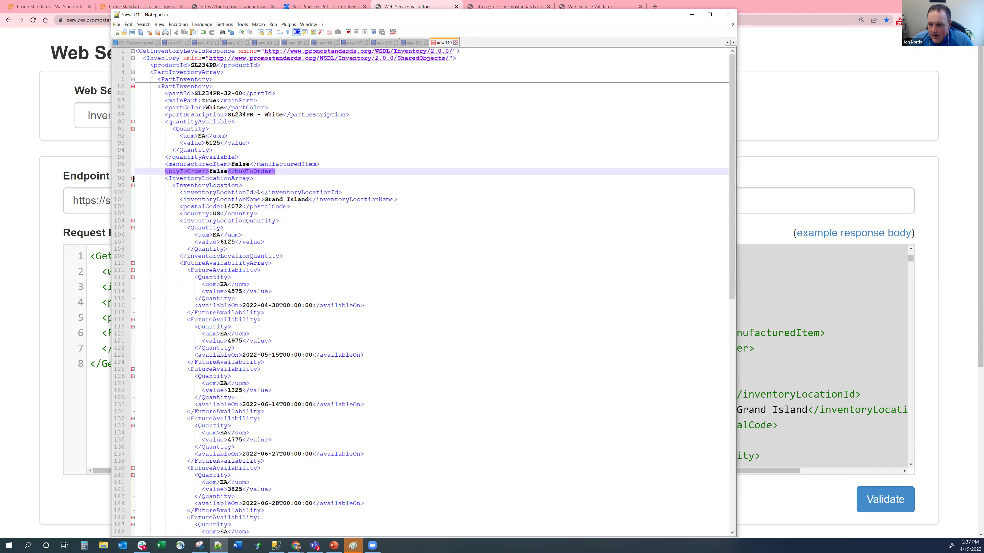
drag(172, 185, 284, 242)
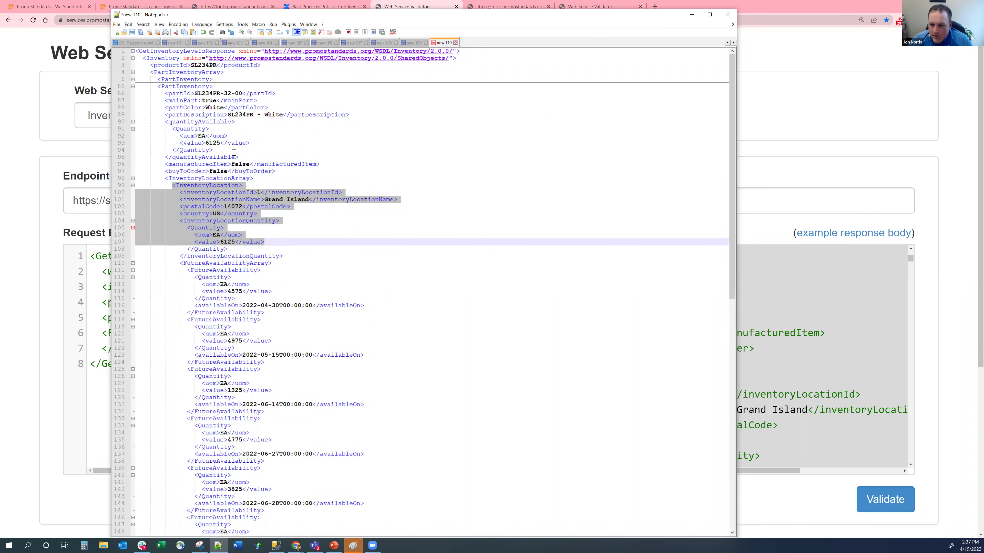
double_click(268, 199)
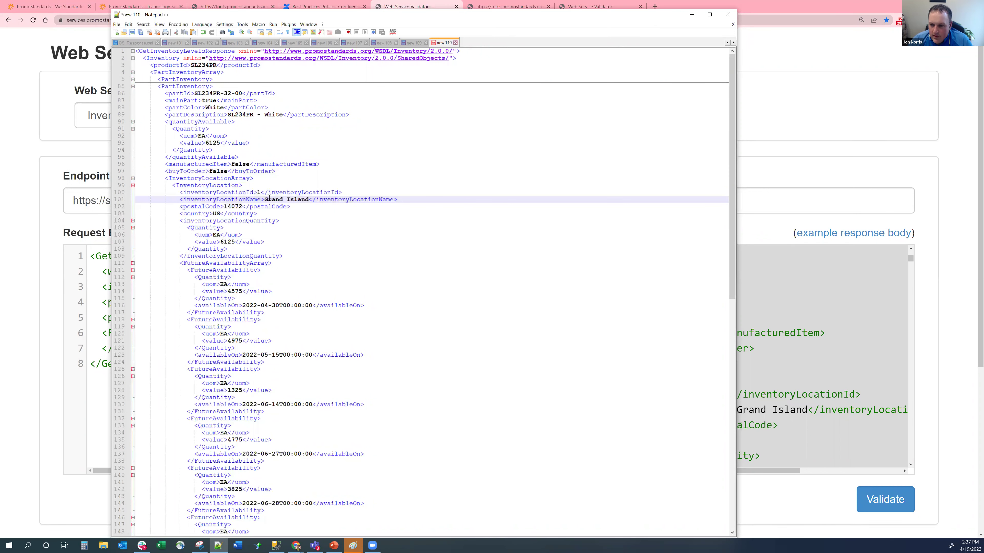
double_click(233, 207)
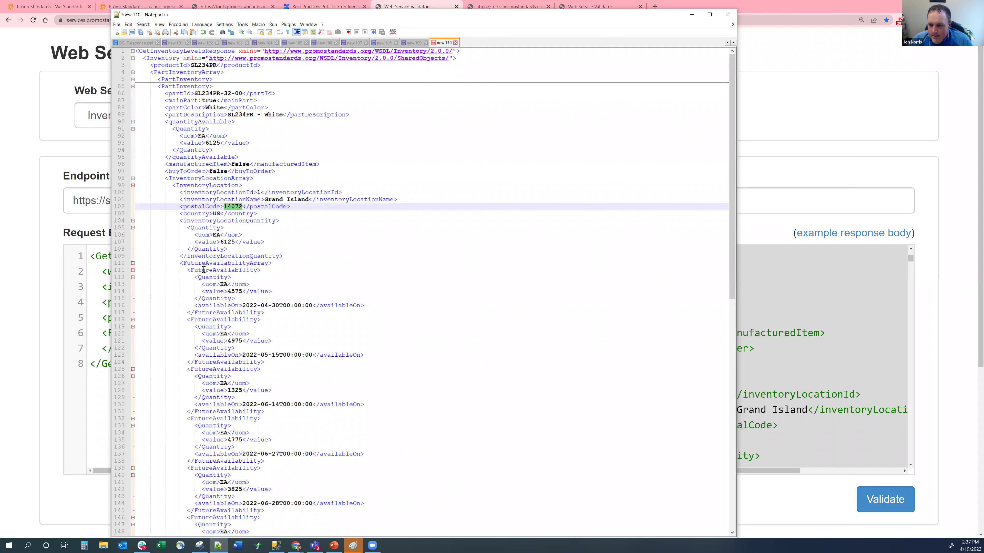
Examine the White part's FutureAvailabilityArray, comparing the first three future quantities with the currently available quantity
drag(176, 264, 296, 446)
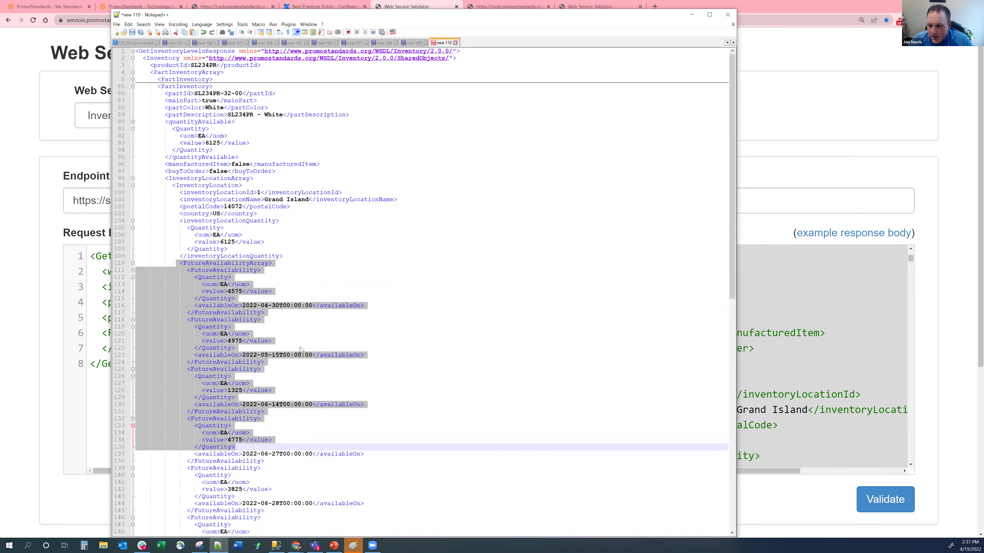
click(285, 327)
double_click(212, 143)
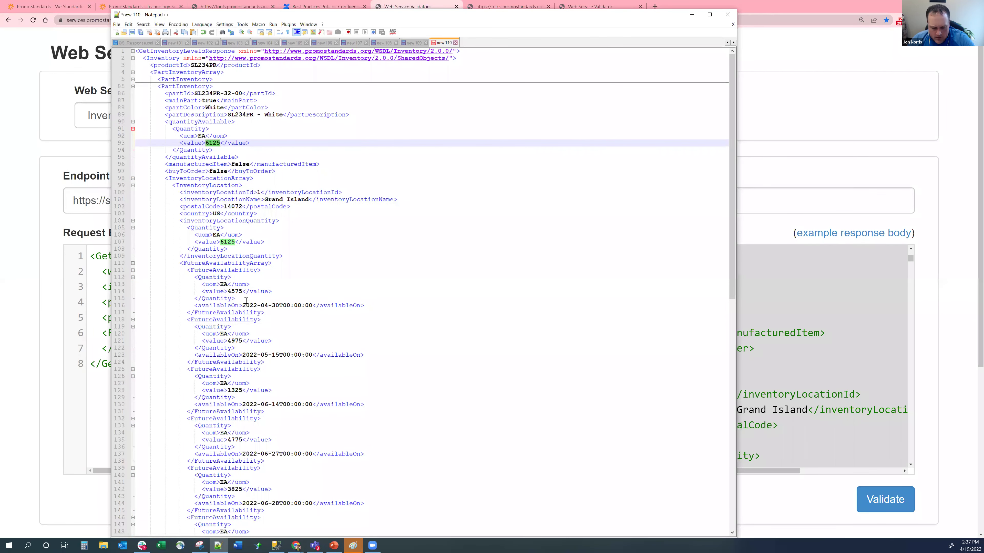
double_click(232, 291)
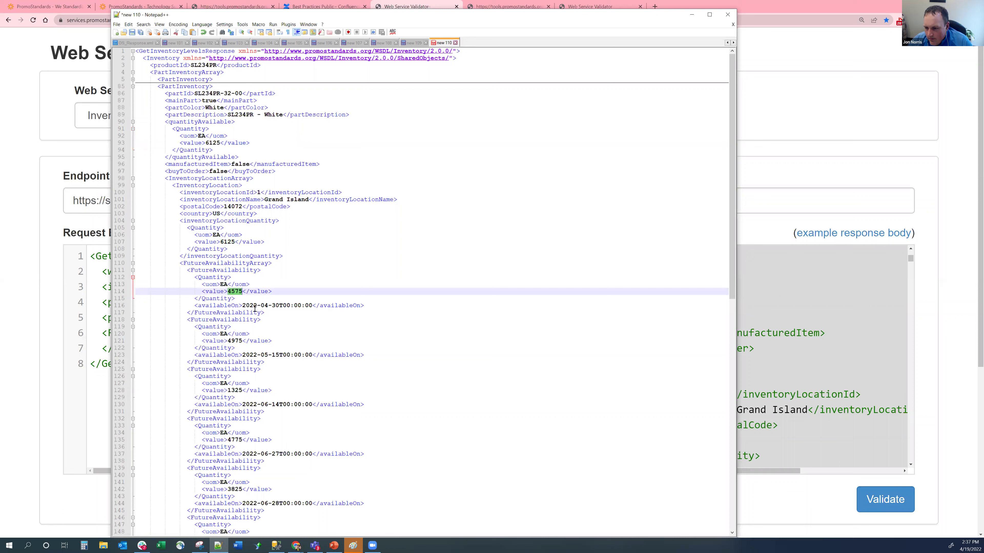
double_click(237, 340)
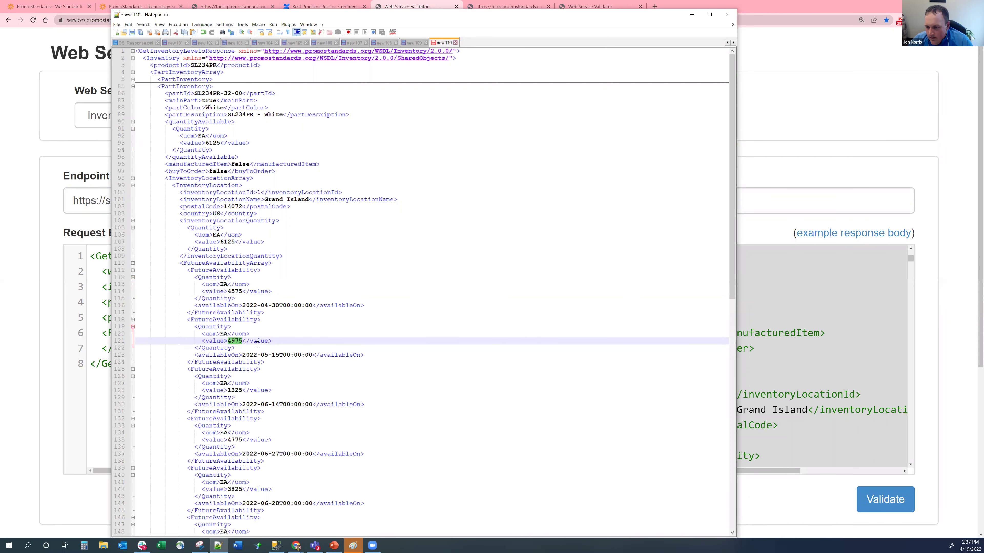
double_click(234, 390)
scroll(237, 386, down, 1)
scroll(239, 384, up, 1)
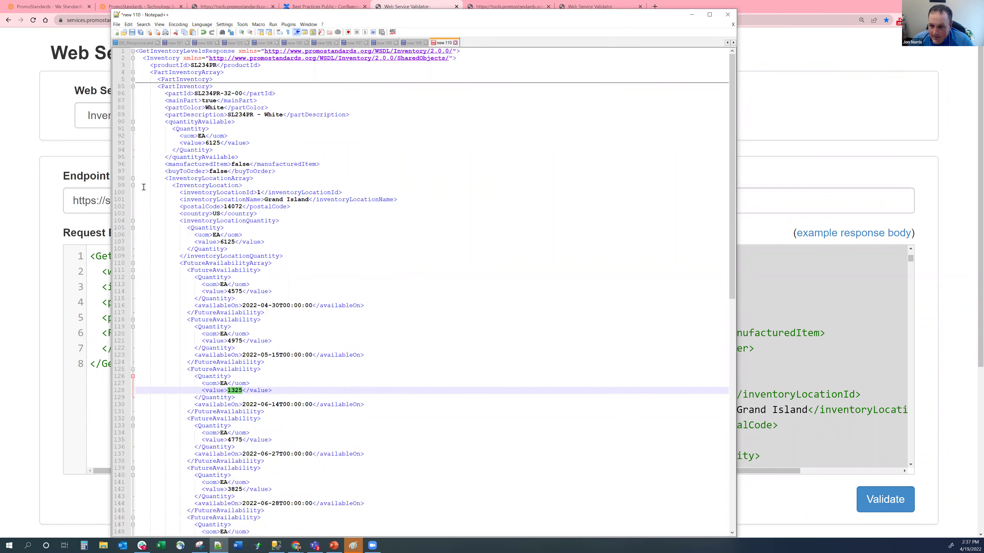
Examine the White part's InventoryLocationArray from its opening tag through the fifth FutureAvailability entry
drag(160, 174, 333, 460)
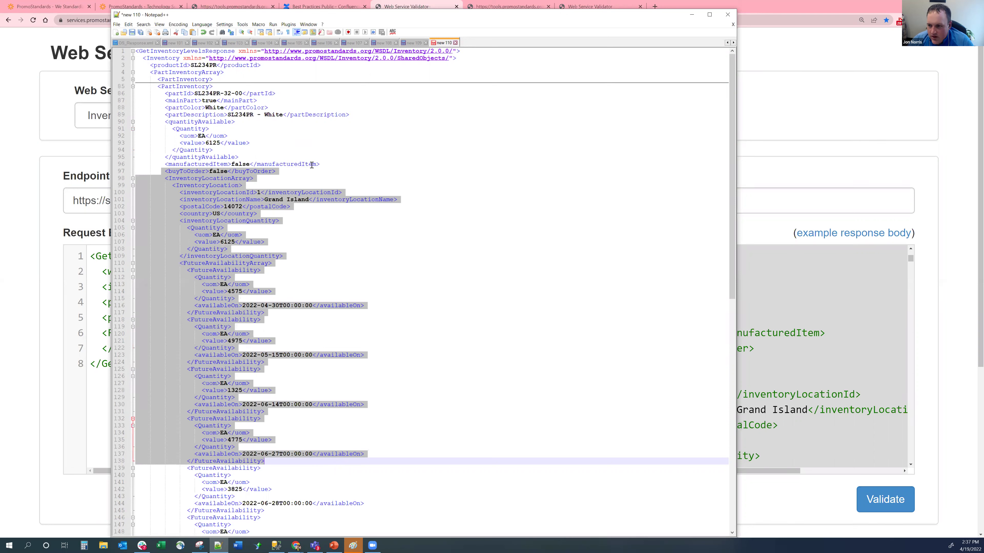
drag(165, 178, 272, 390)
drag(338, 432, 364, 504)
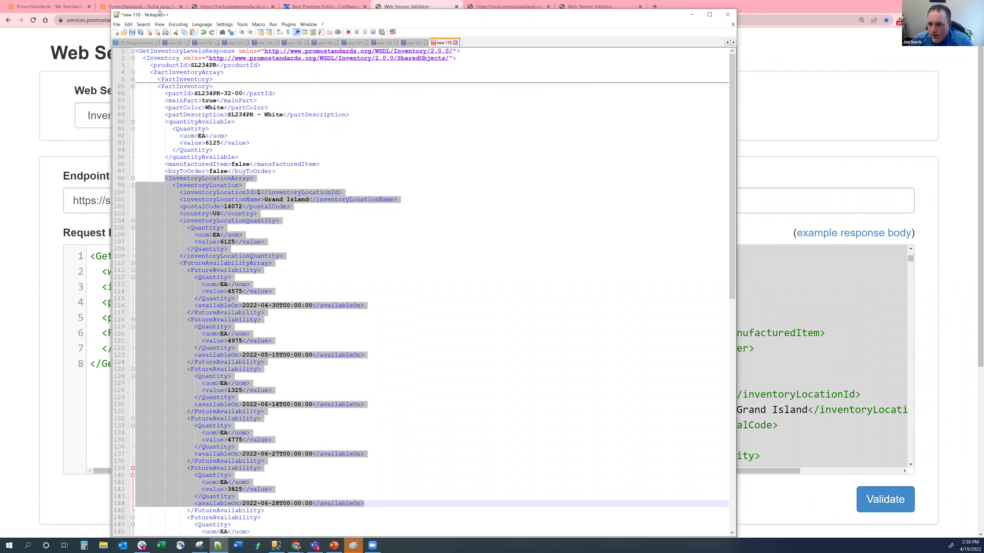
Switch back to the Web Service Validator and examine the productId and endpoint of the inventory request
drag(159, 9, 88, 46)
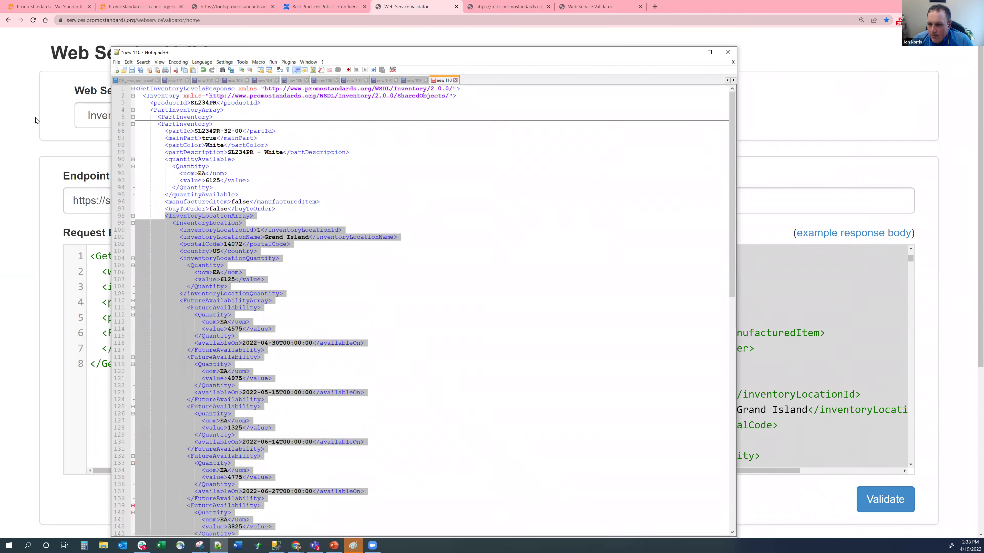
key(alt+Tab)
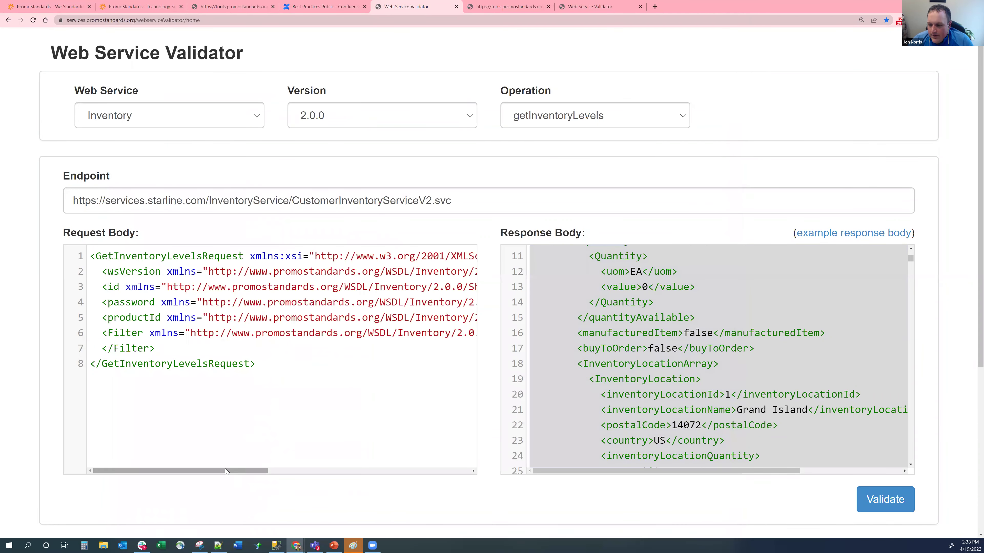
drag(370, 476, 398, 473)
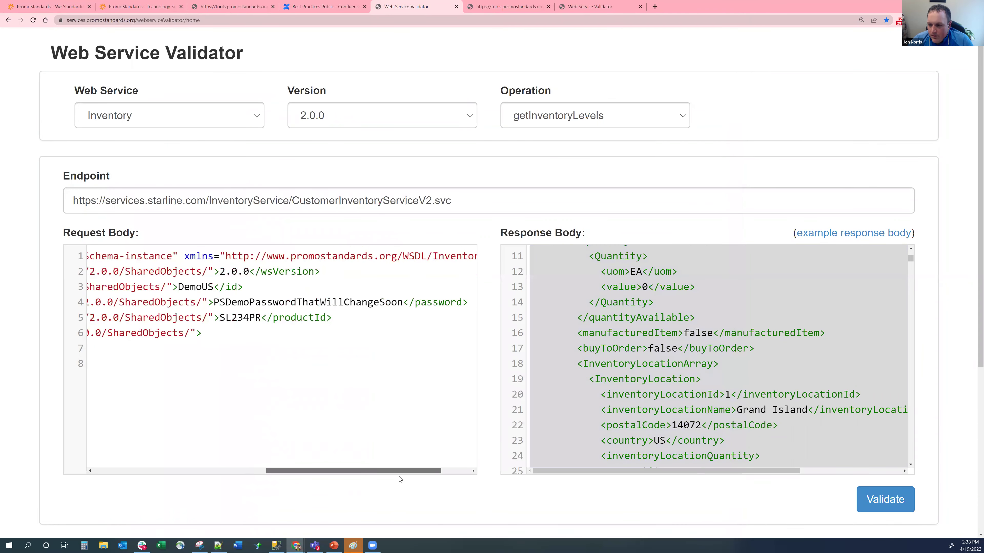
double_click(244, 318)
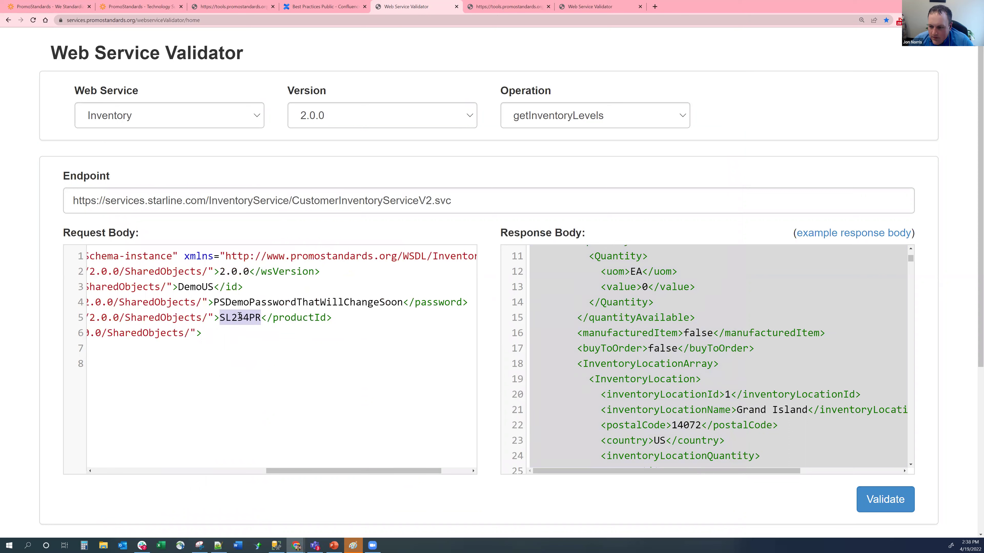
triple_click(240, 316)
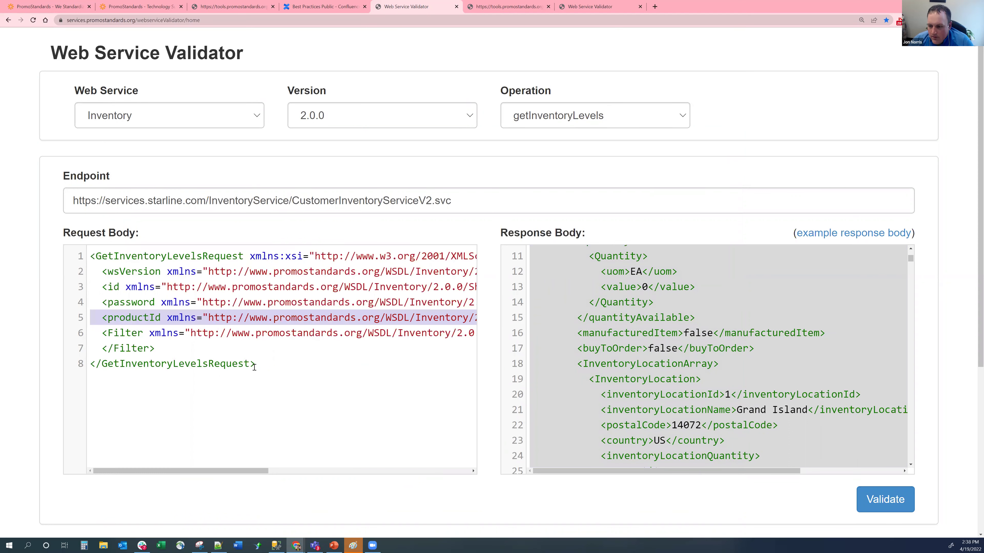
drag(248, 471, 429, 474)
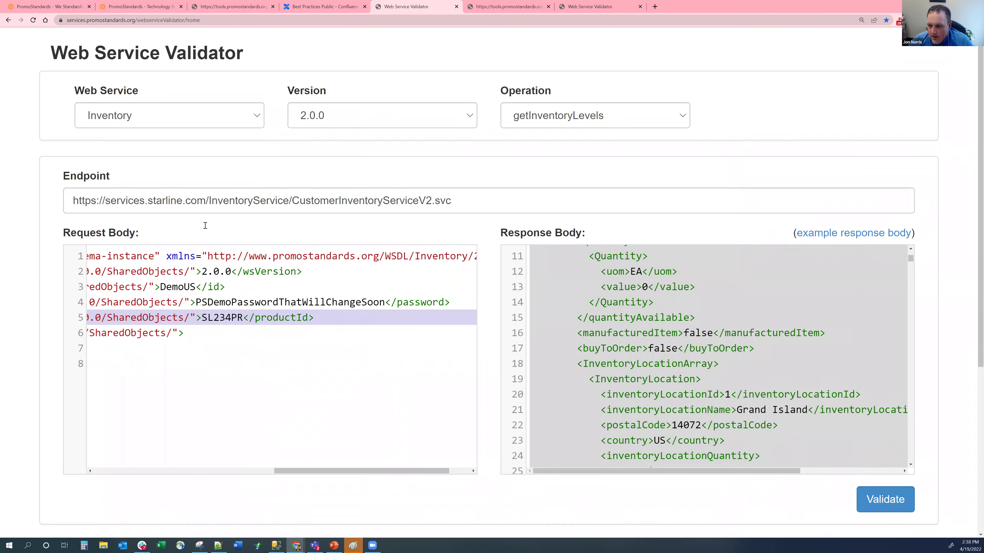
click(175, 202)
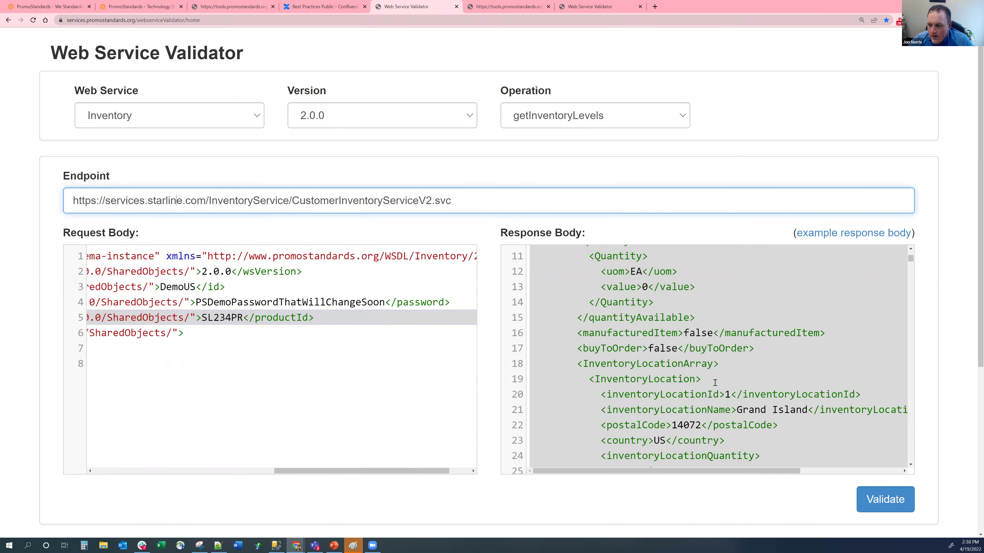
Review the first part in the inventory Response Body and check the Validation Result below it
click(735, 363)
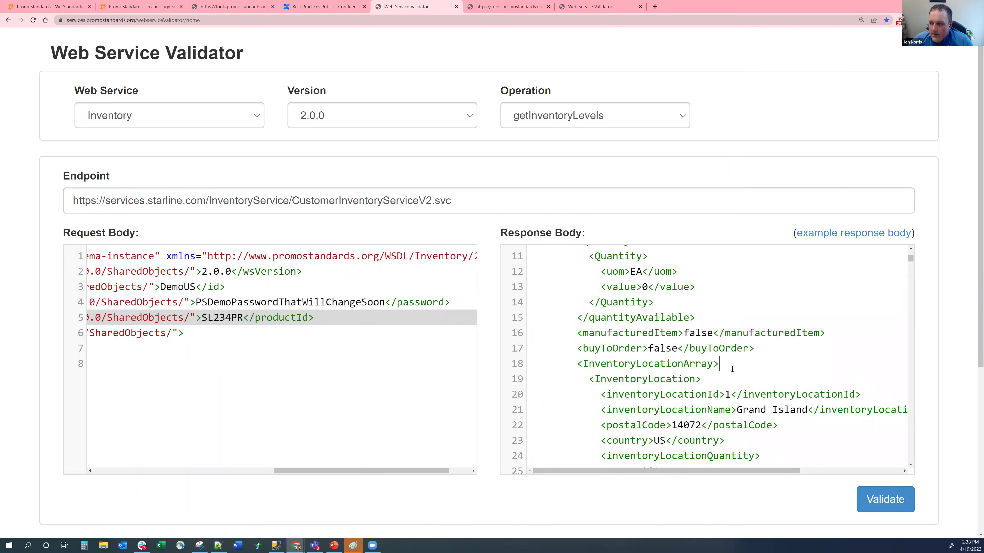
scroll(734, 365, up, 5)
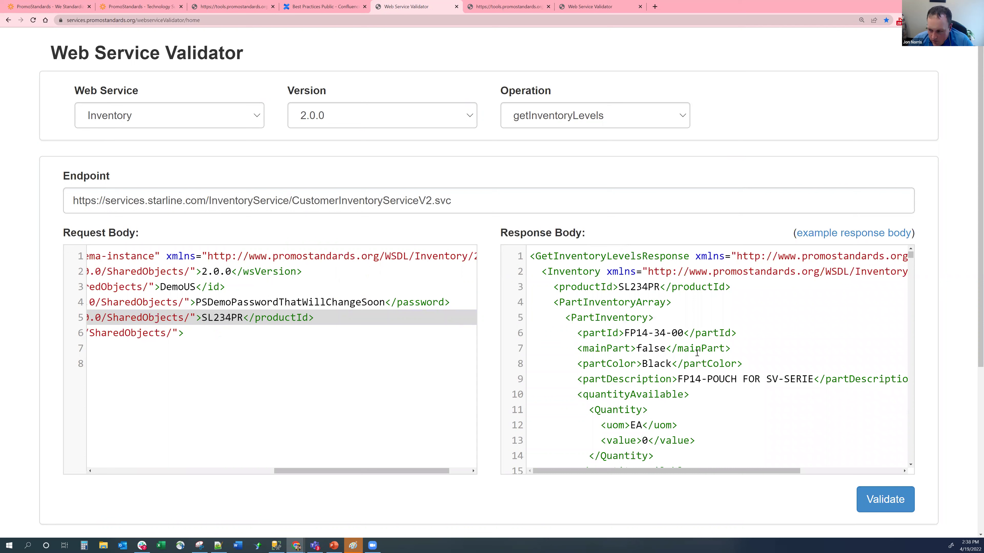
scroll(693, 358, down, 2)
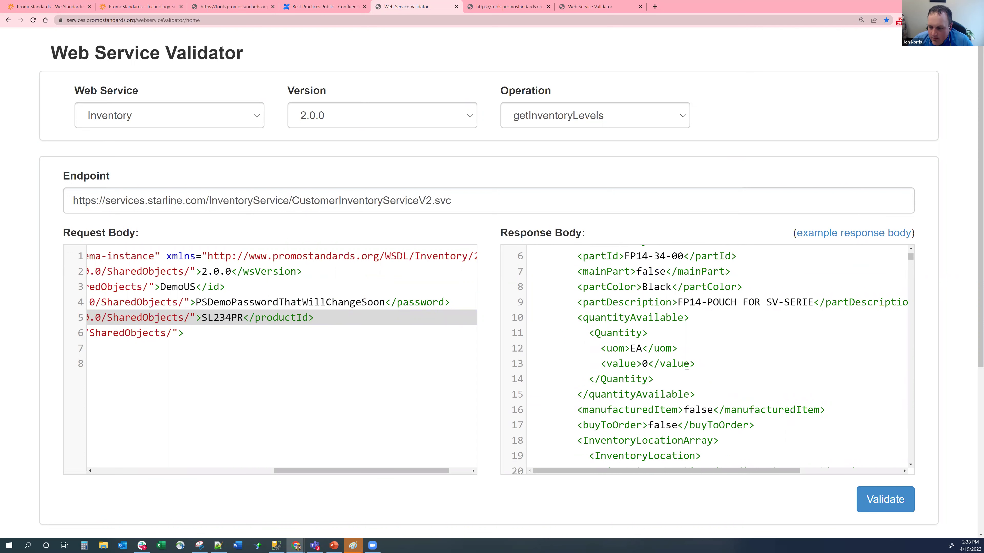
scroll(686, 366, down, 1)
scroll(174, 467, down, 3)
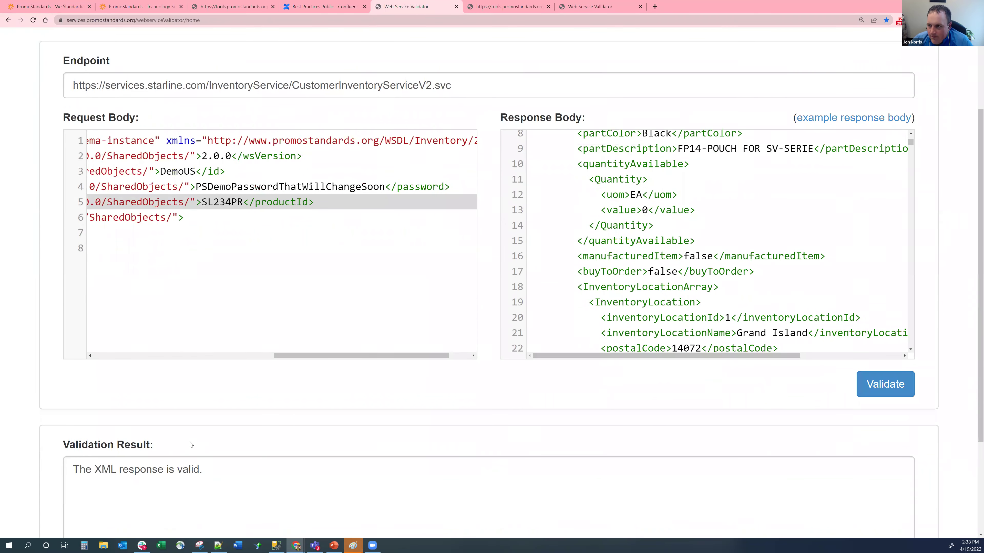
scroll(190, 444, up, 3)
Switch to the validator page for OrderStatus 1.0.0 getOrderStatusDetails and examine its endpoint and the request's wsVersion, id and password elements
double_click(713, 8)
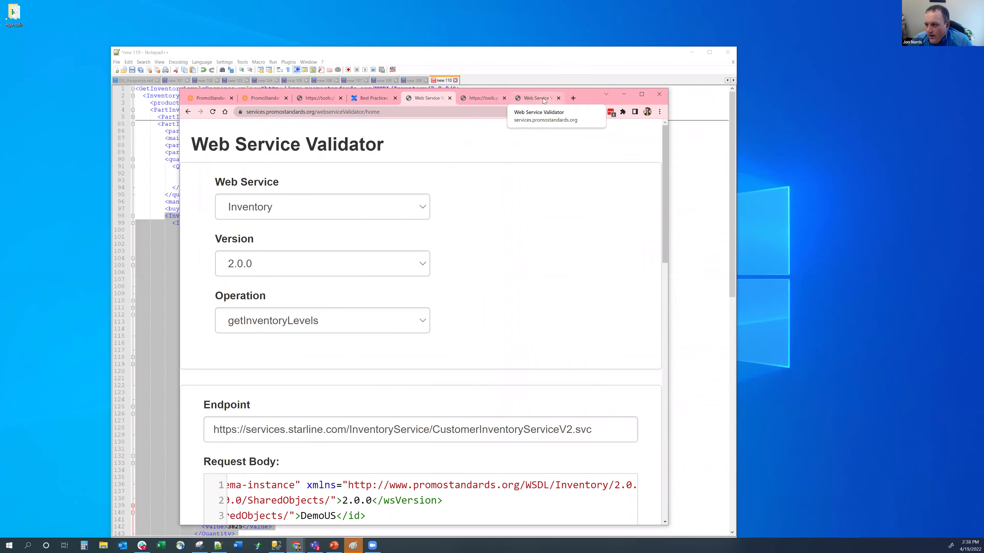
click(543, 97)
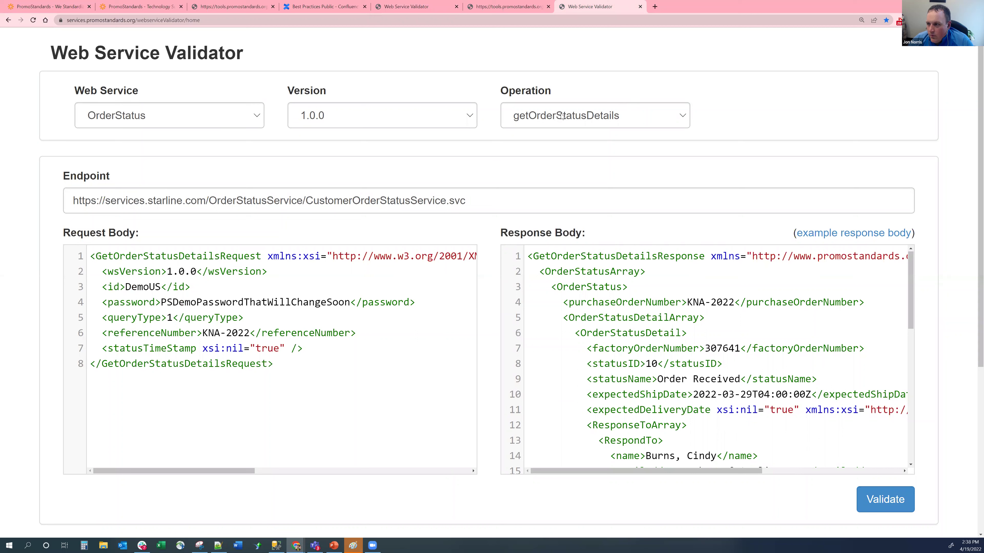
triple_click(494, 198)
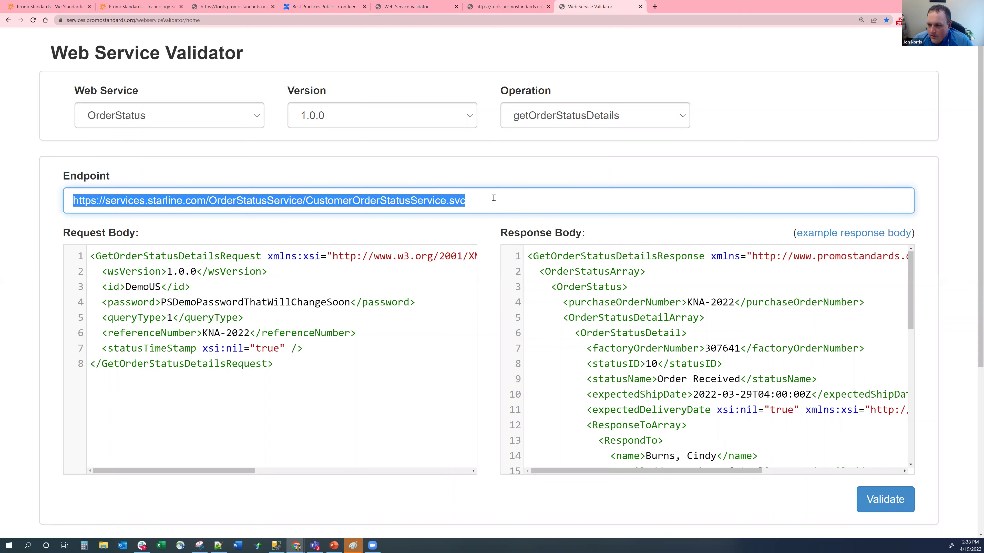
click(191, 289)
drag(167, 271, 198, 270)
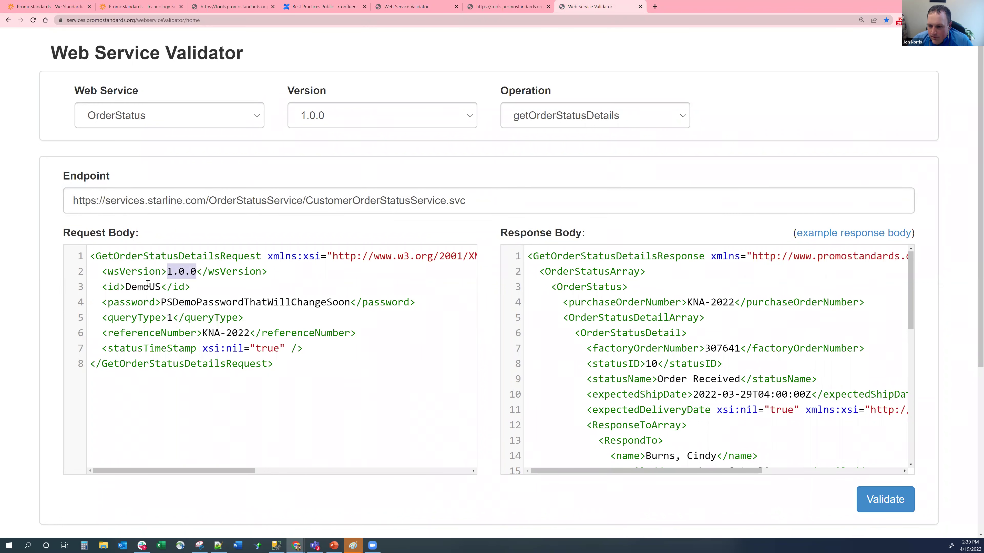
double_click(135, 286)
double_click(215, 302)
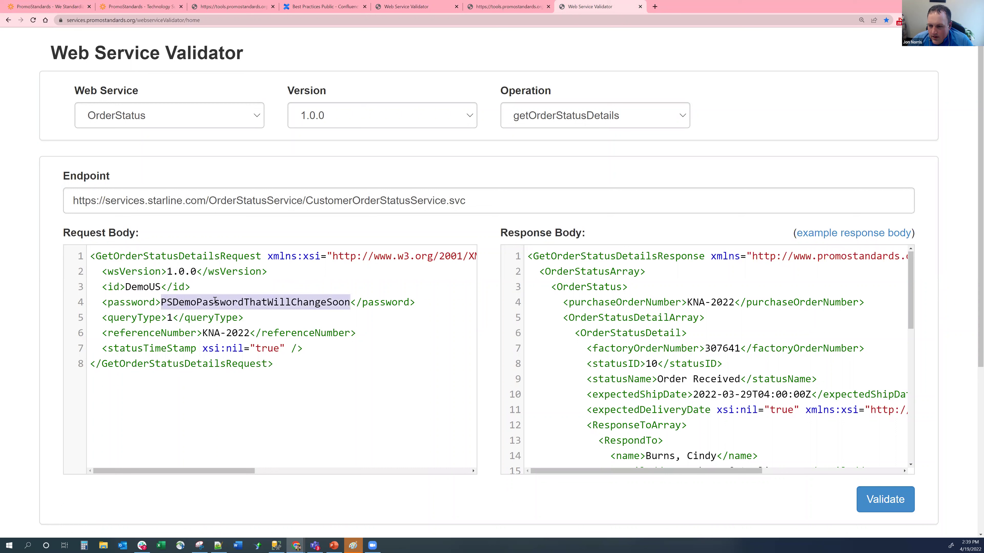
Examine the queryType and the full referenceNumber value in the order status request
click(173, 318)
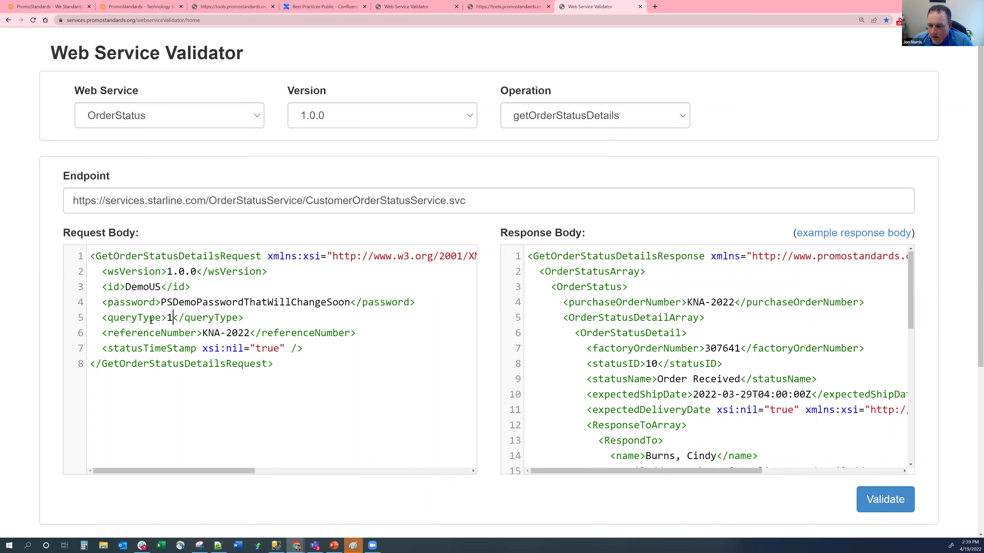
triple_click(101, 316)
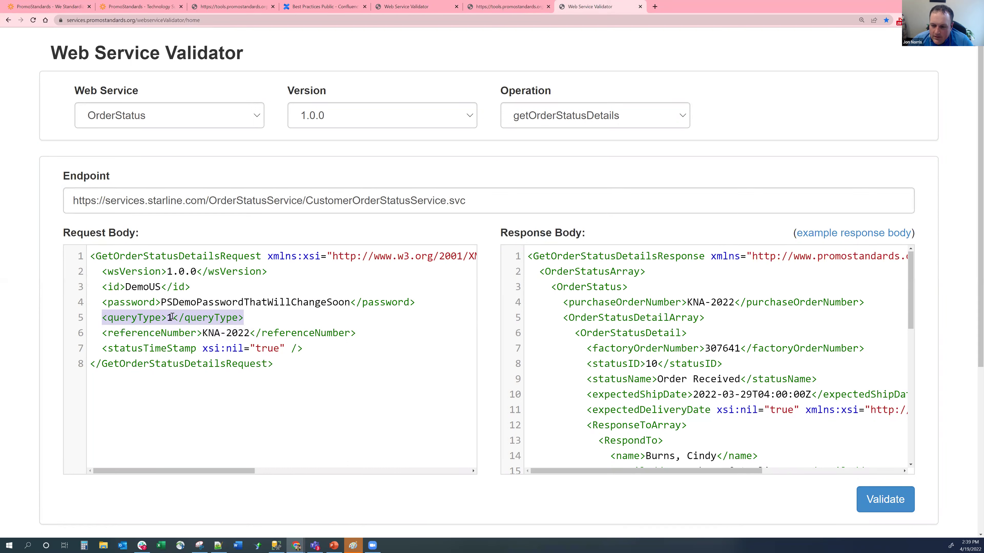
click(193, 315)
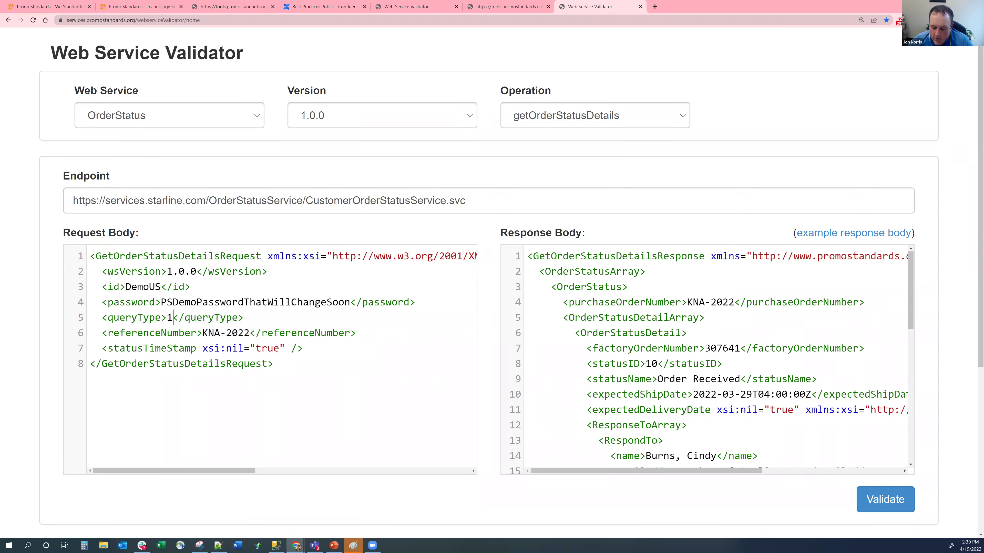
double_click(214, 334)
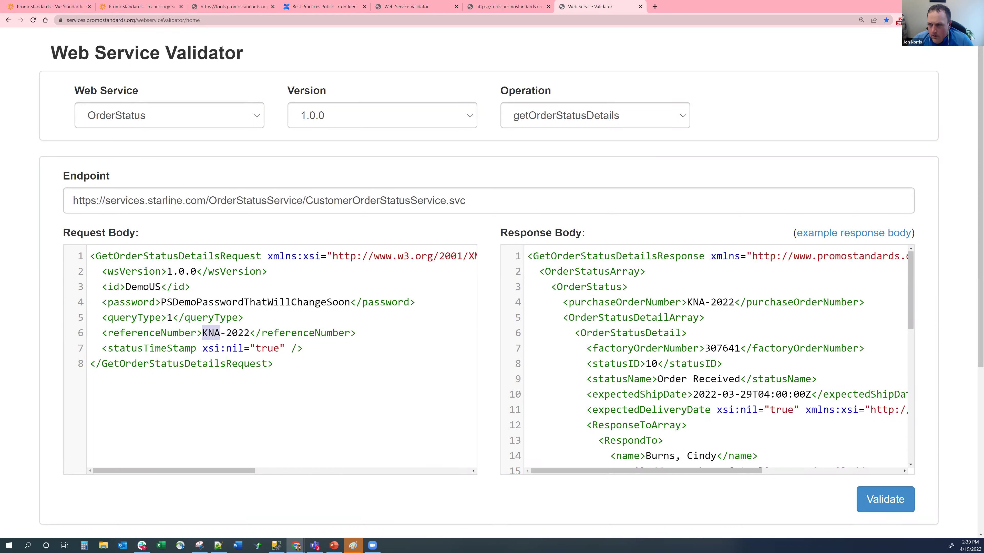
key(shift+Right)
key(shift+Right)
key(shift+Right)
key(shift+Right)
key(shift+Right)
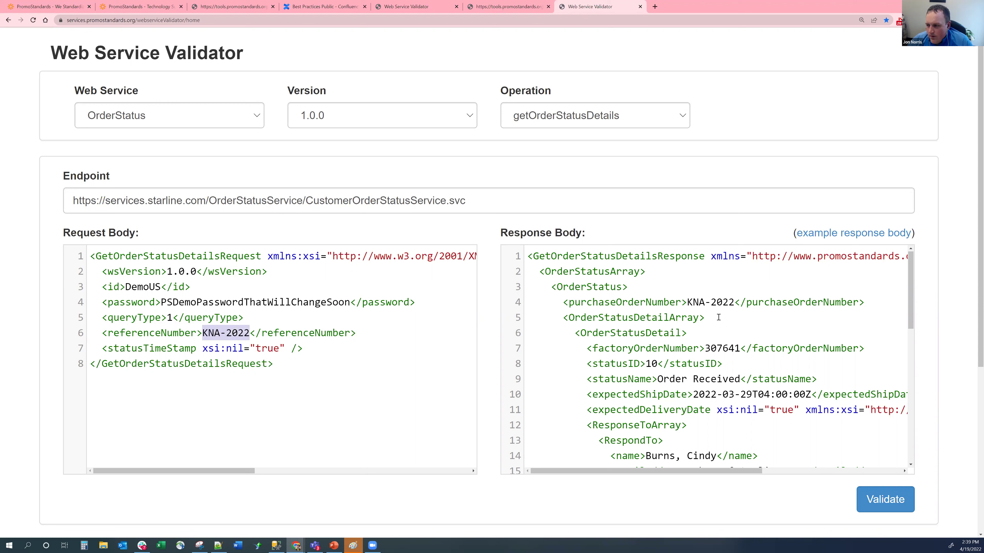
Copy the entire order status Response Body and paste it over the inventory XML in the open Notepad++ document
scroll(719, 317, down, 10)
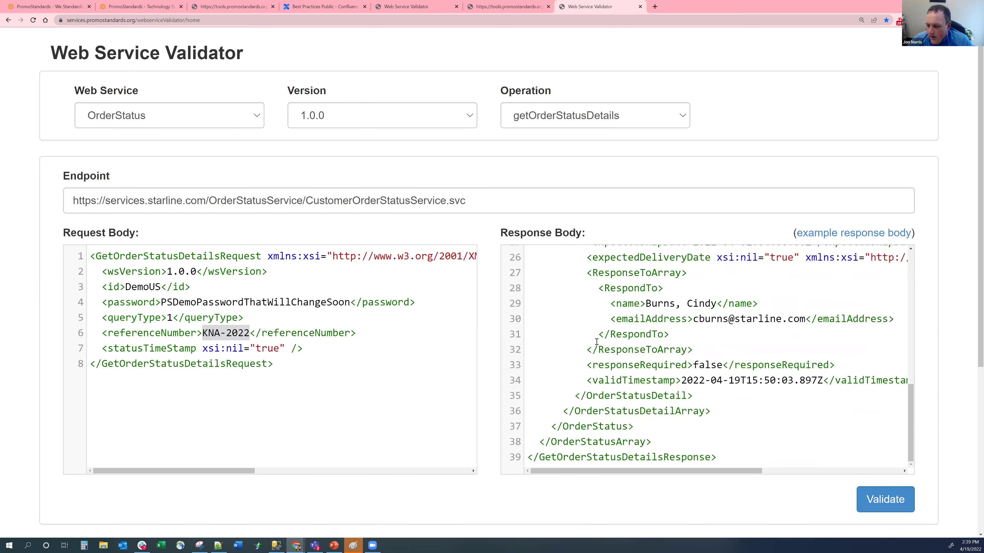
scroll(641, 326, up, 4)
key(ctrl+a)
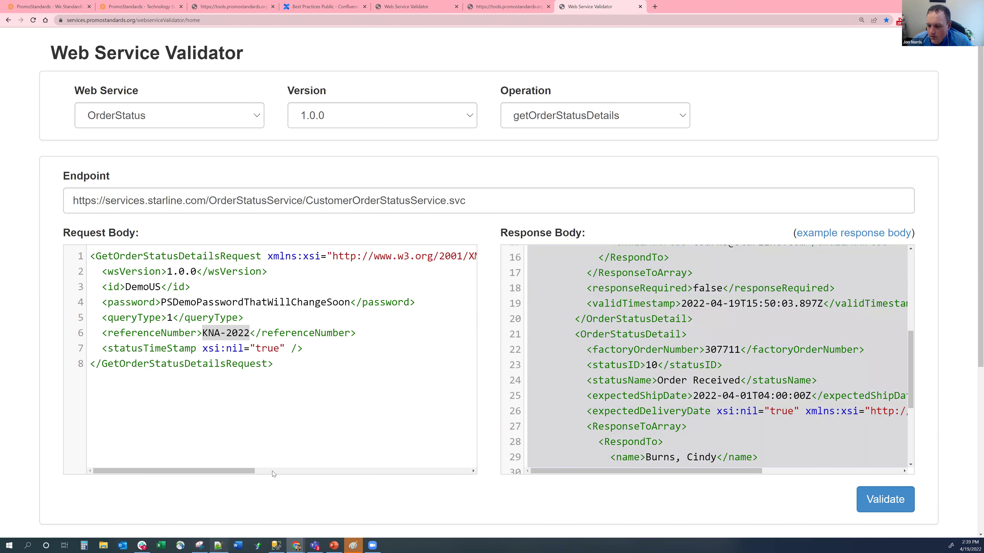
key(alt+Tab)
click(391, 392)
click(392, 131)
key(ctrl+a)
key(ctrl+v)
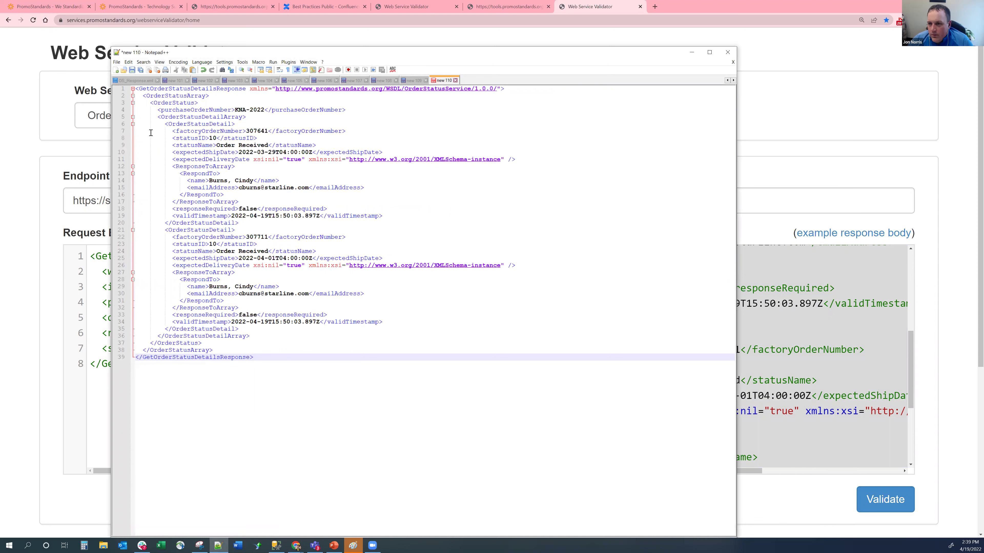
Reposition the Notepad++ window and collapse both OrderStatusDetail elements in the order status XML
drag(180, 43, 217, 136)
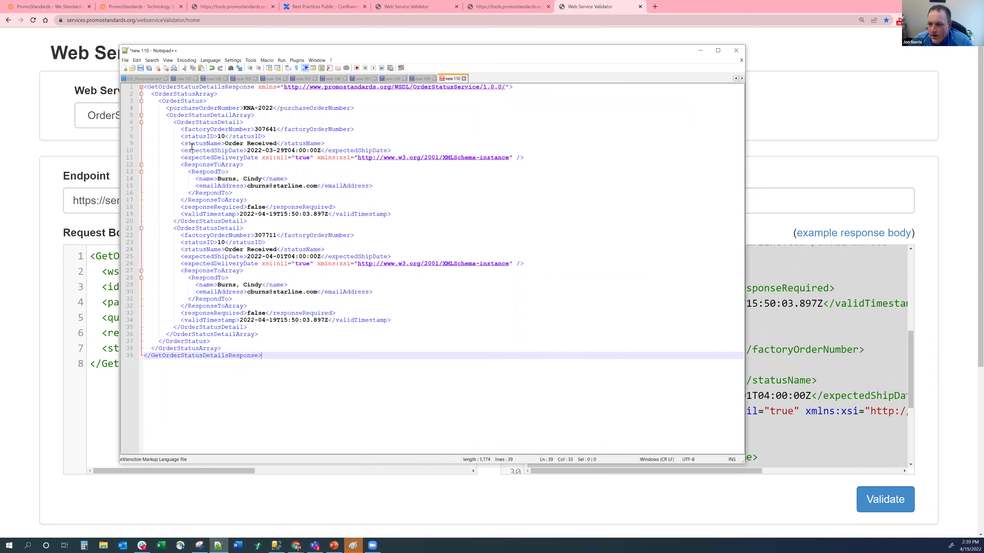
click(140, 131)
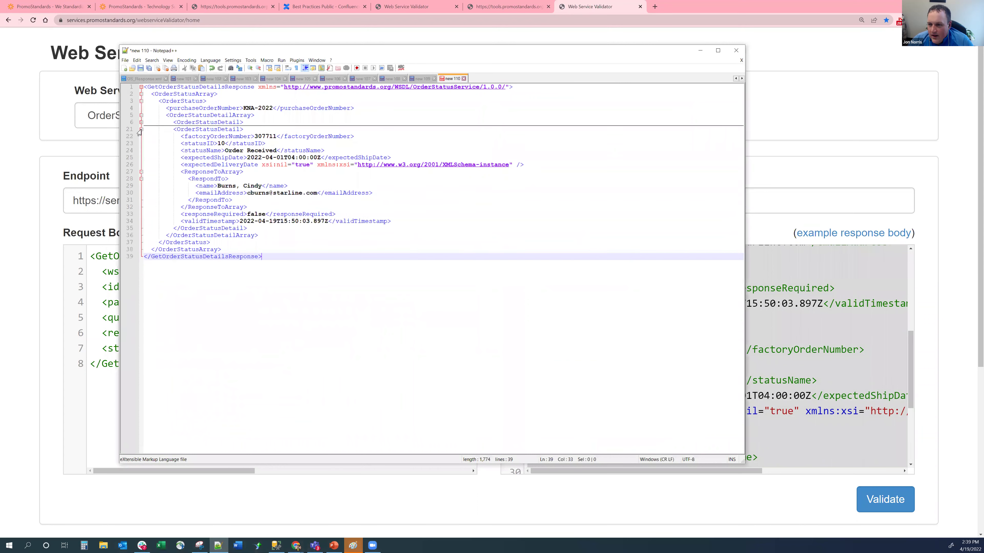
click(140, 130)
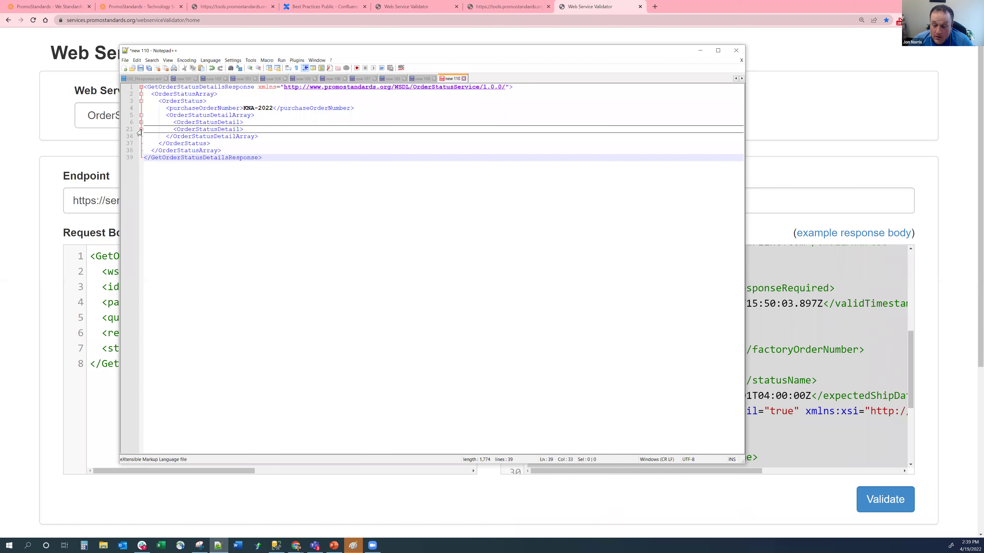